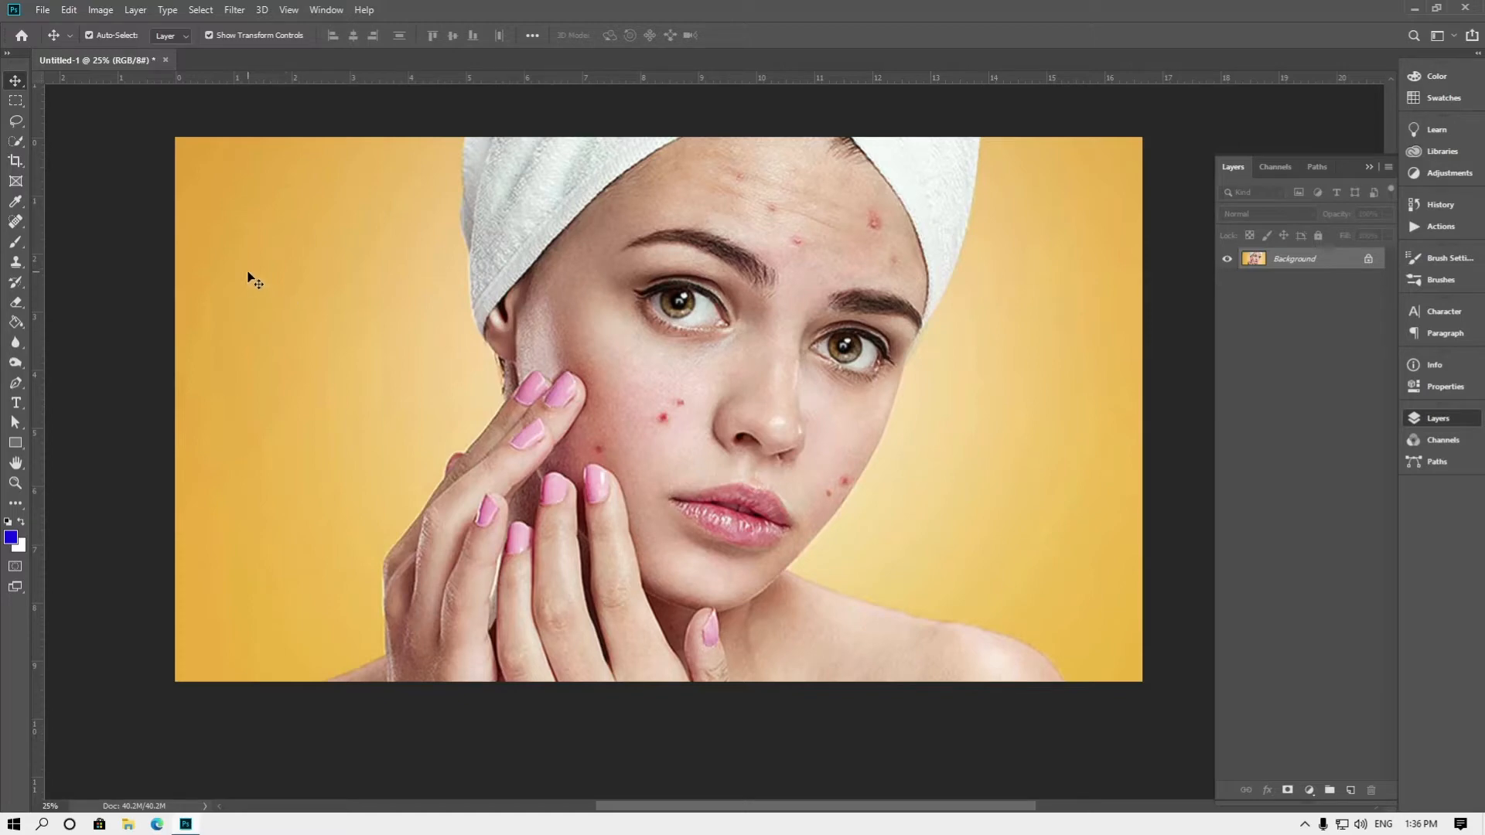
{"action": "left_click", "coordinate": [17, 225]}
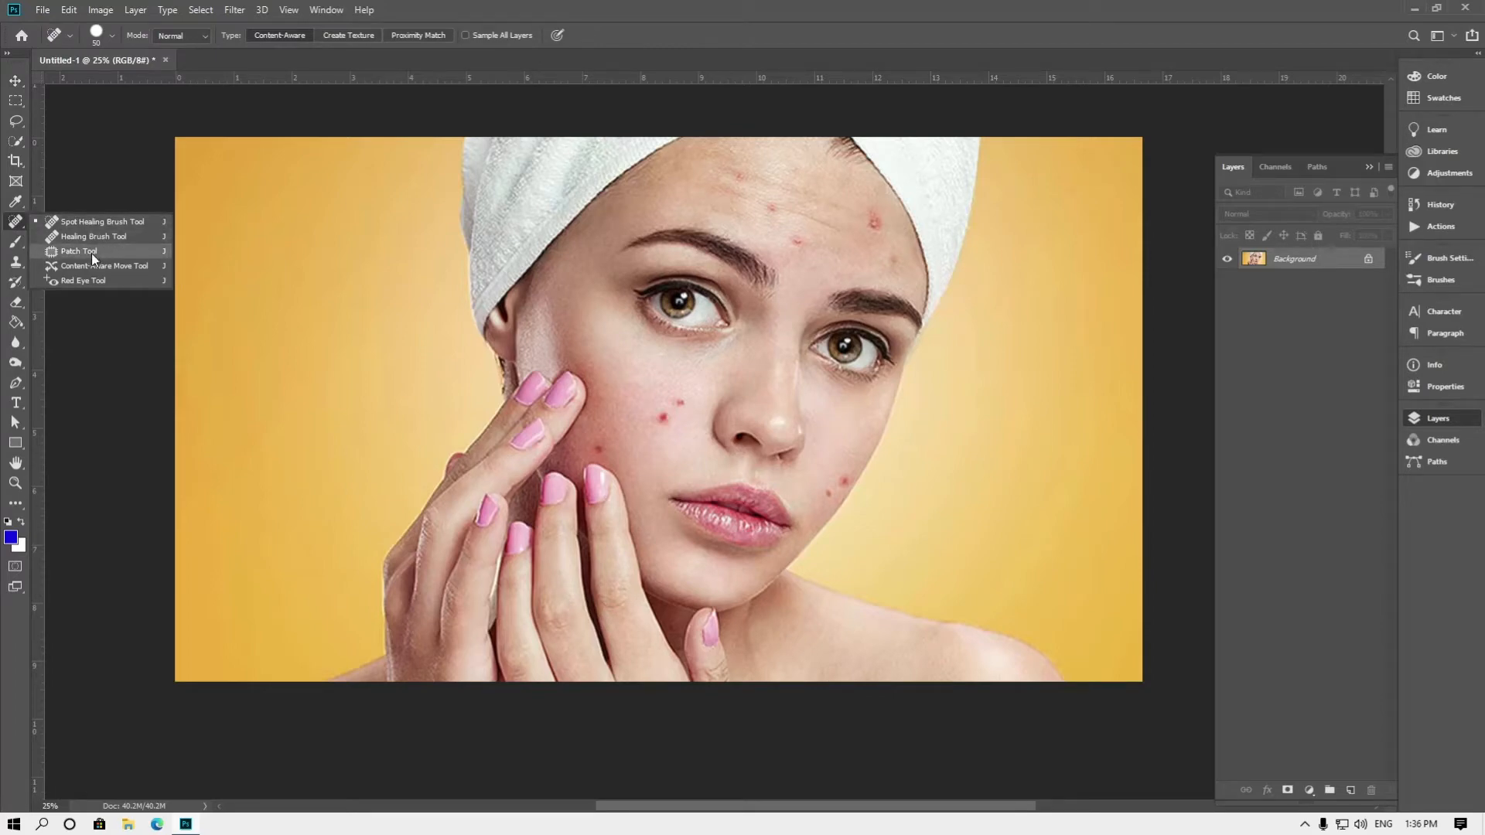
{"action": "left_click", "coordinate": [12, 266]}
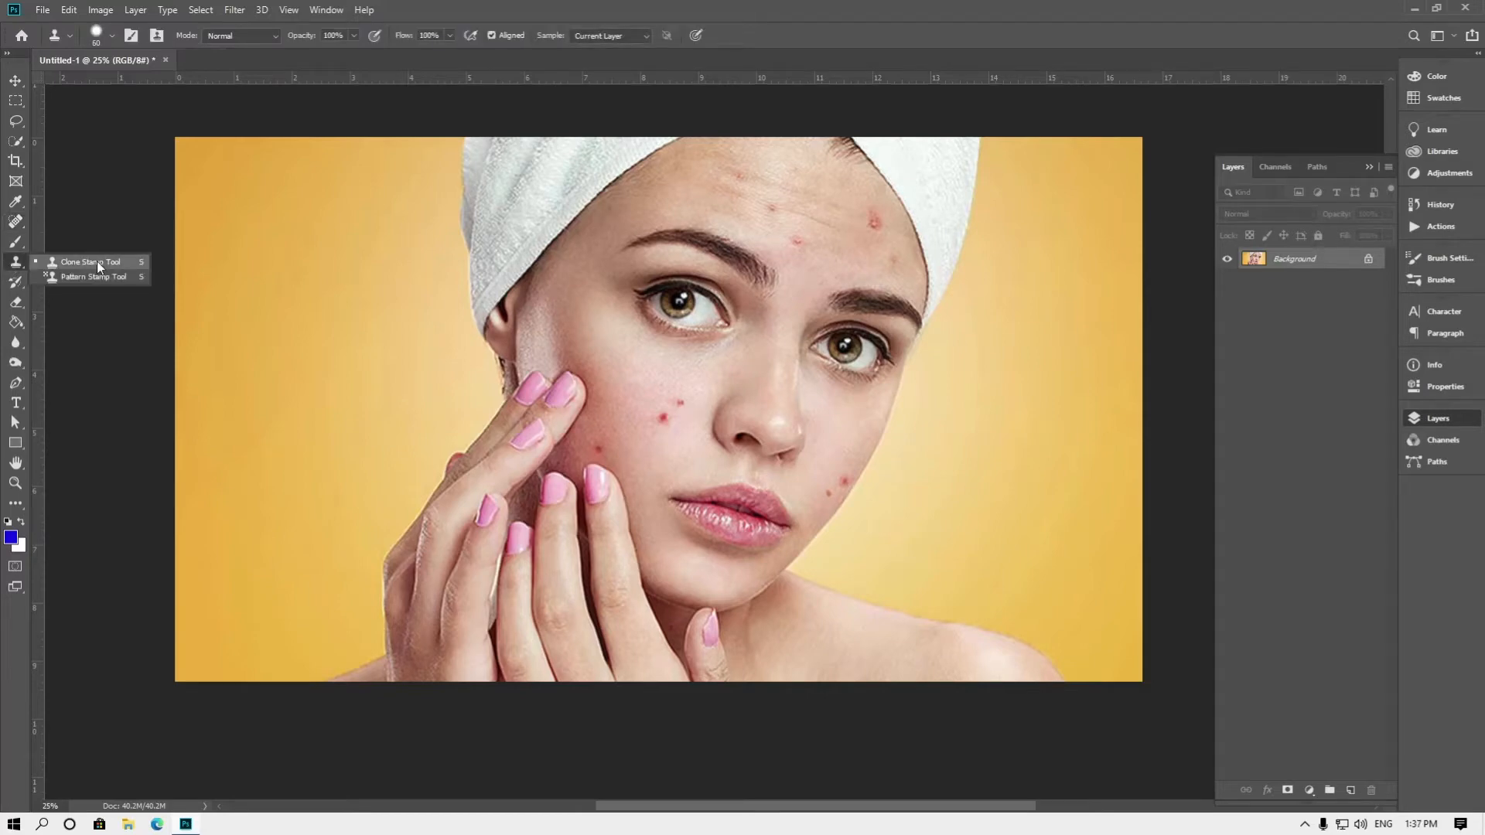
{"action": "left_click", "coordinate": [12, 224]}
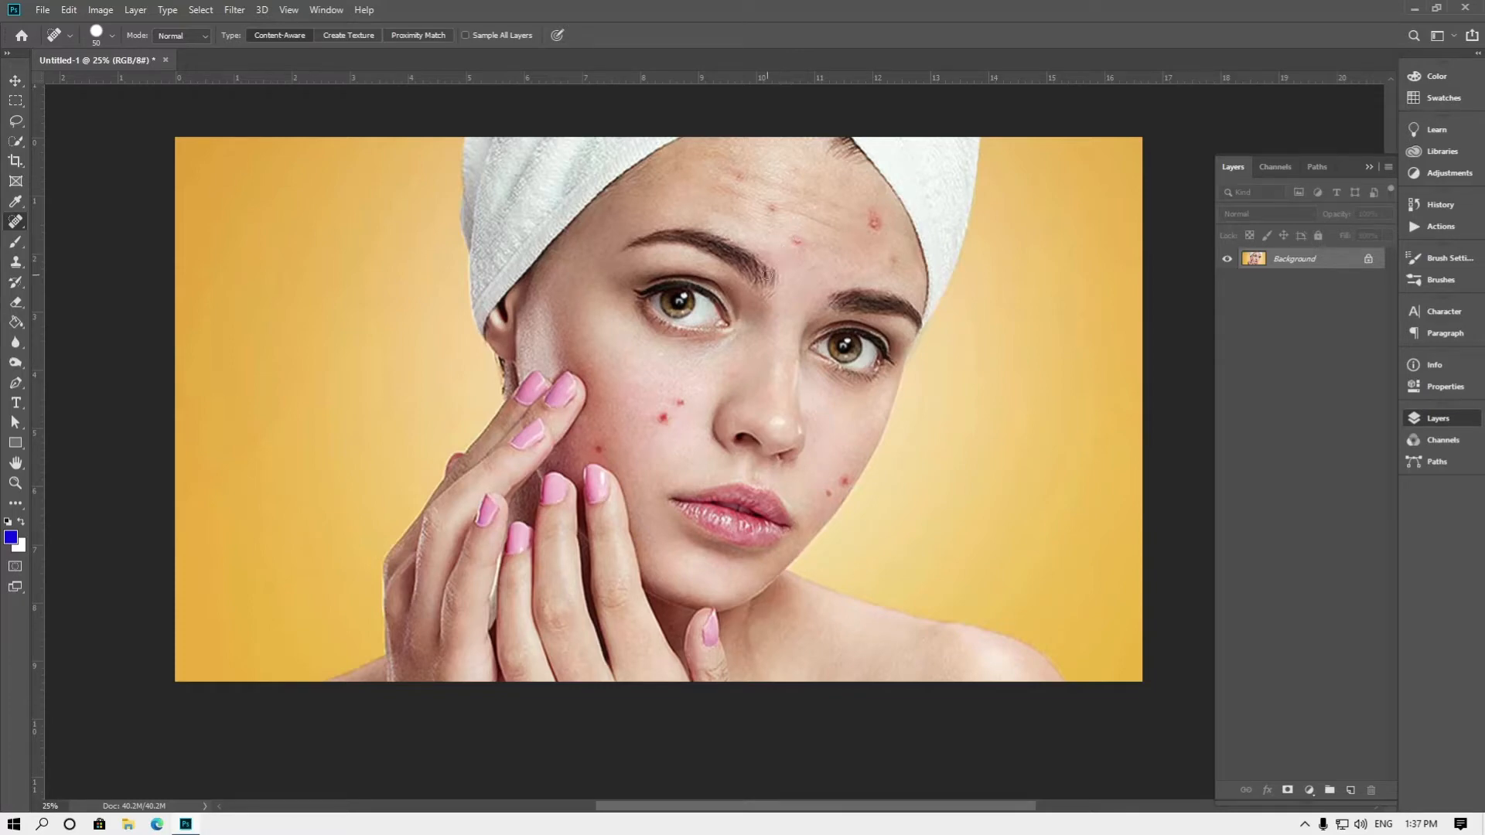
Set up the Spot Healing Brush with a 62 px size and the Content-Aware type
{"action": "right_click", "coordinate": [21, 222]}
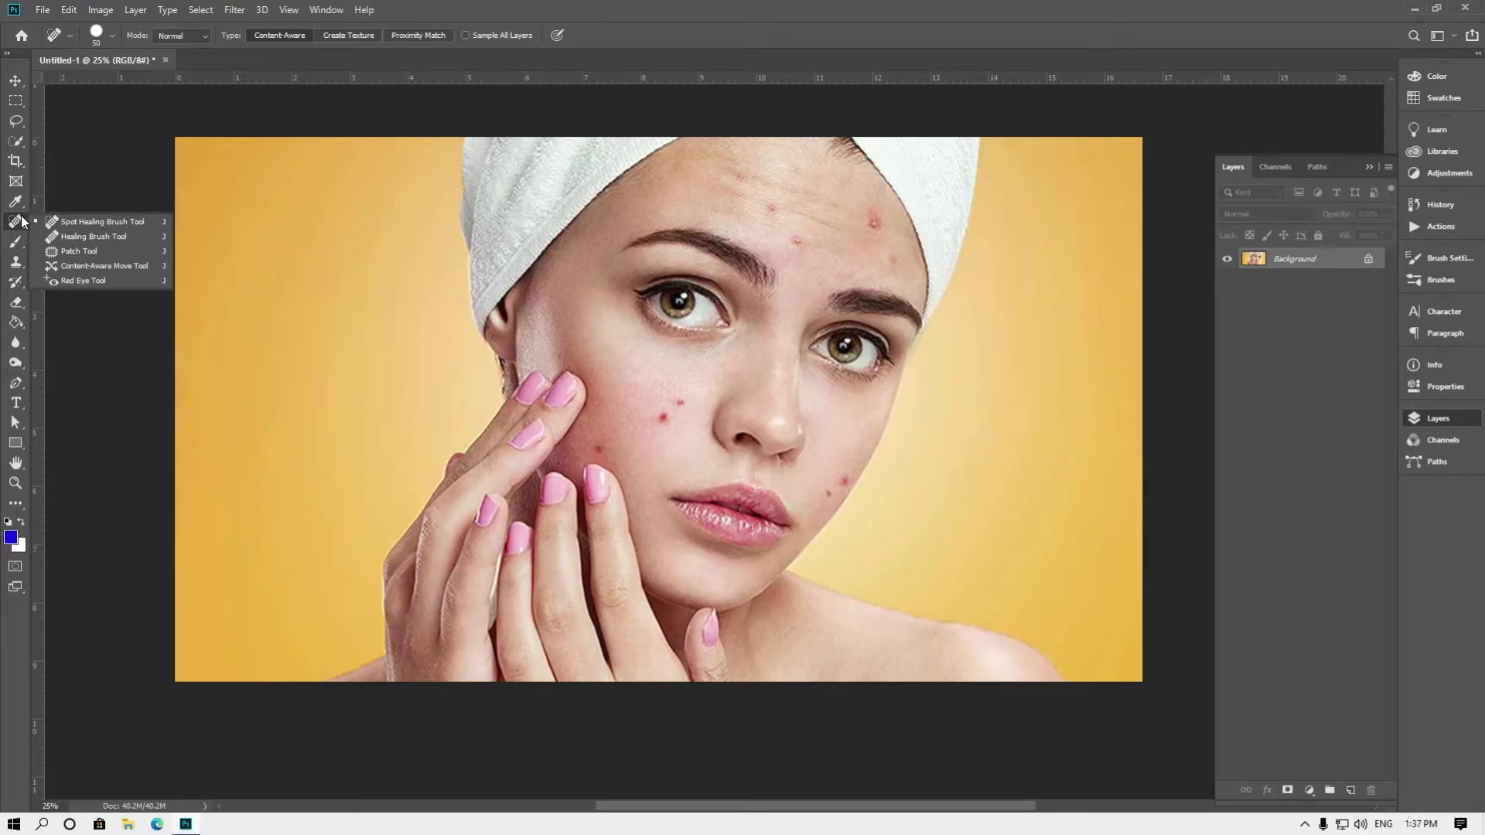
{"action": "left_click", "coordinate": [90, 222]}
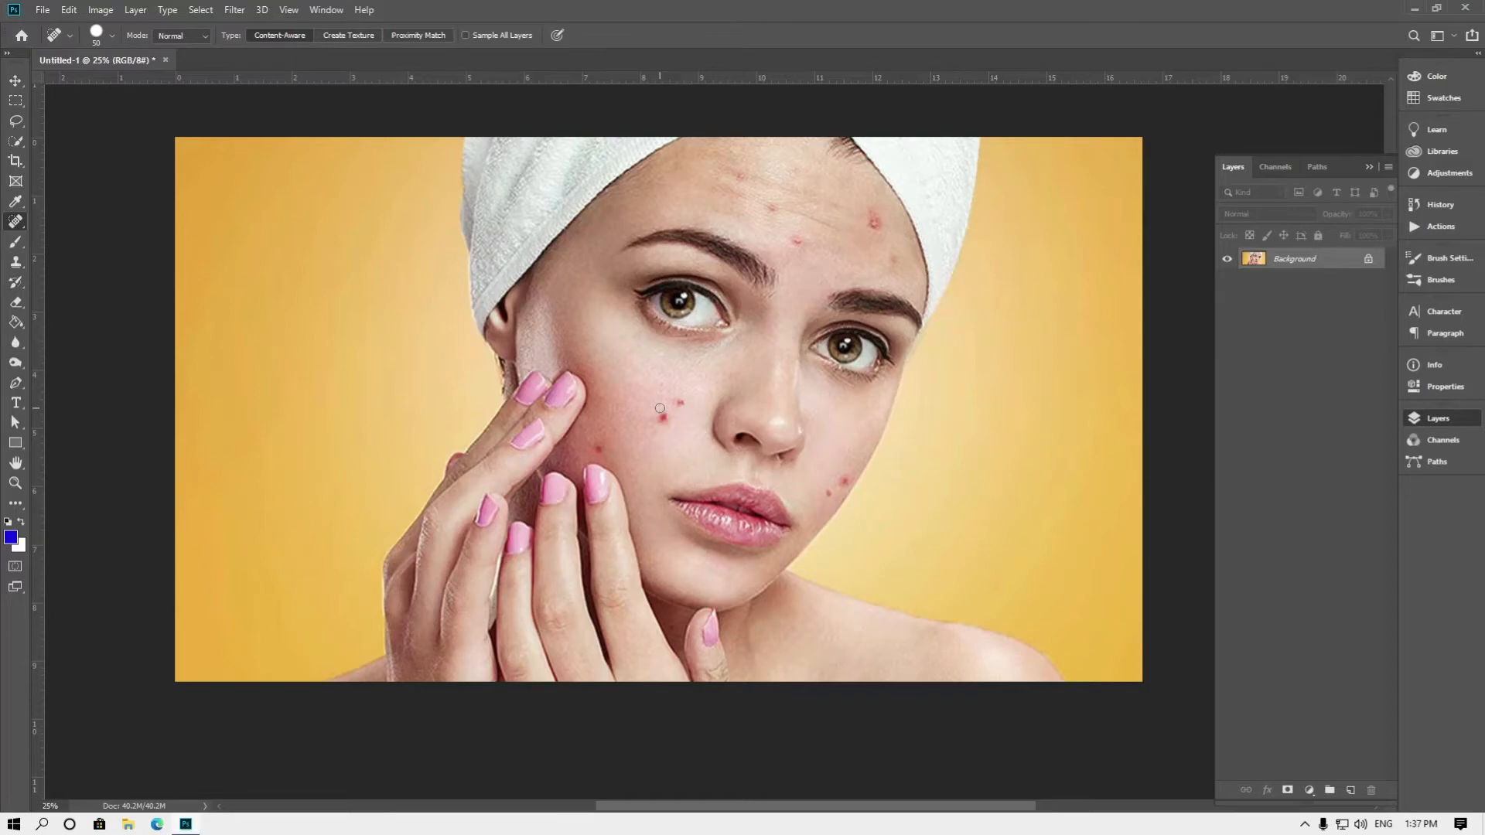
{"action": "left_click", "coordinate": [112, 36]}
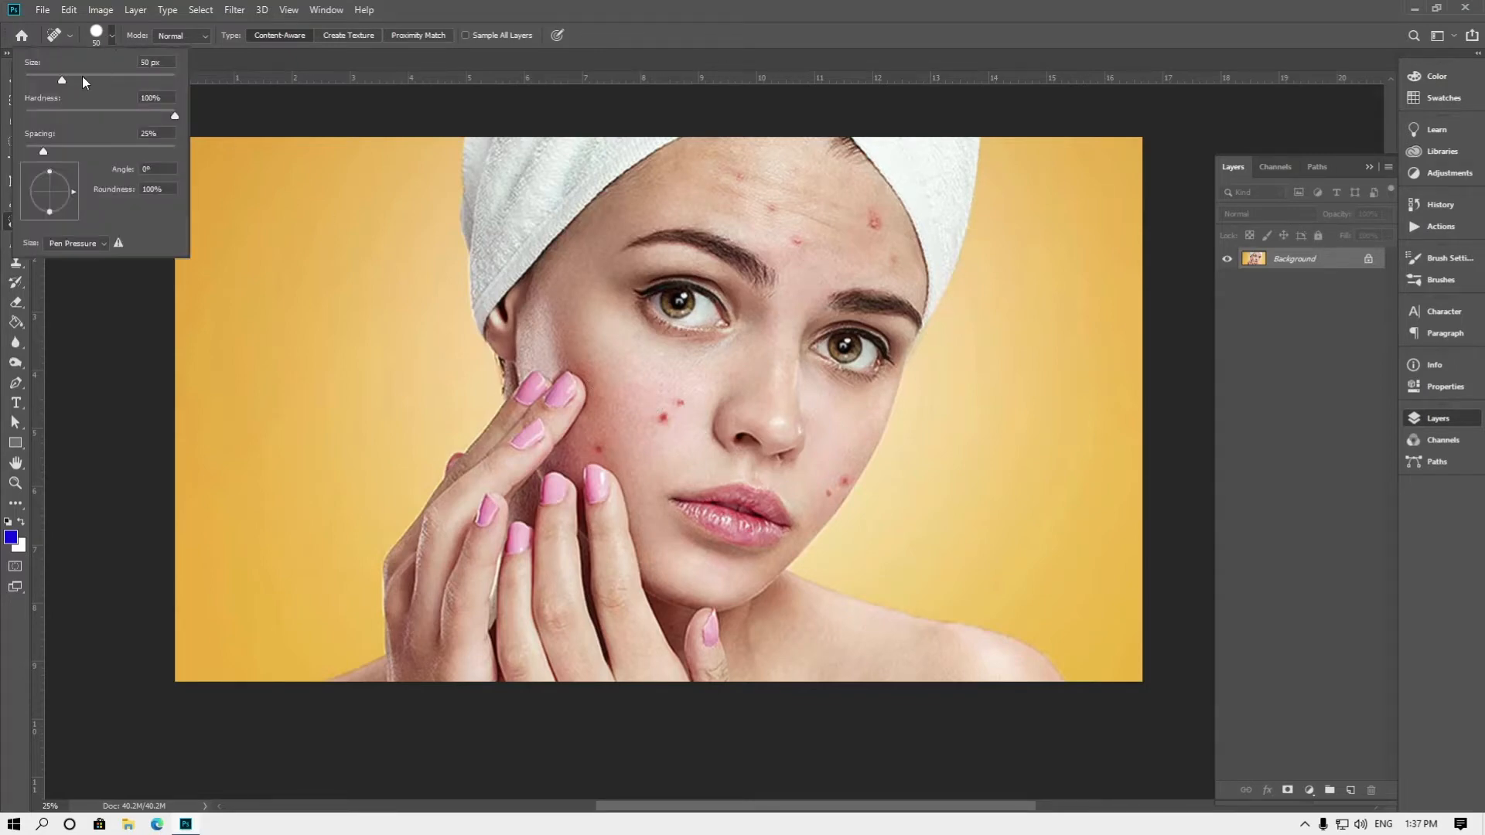
{"action": "left_click_drag", "start_coordinate": [62, 80], "coordinate": [67, 80]}
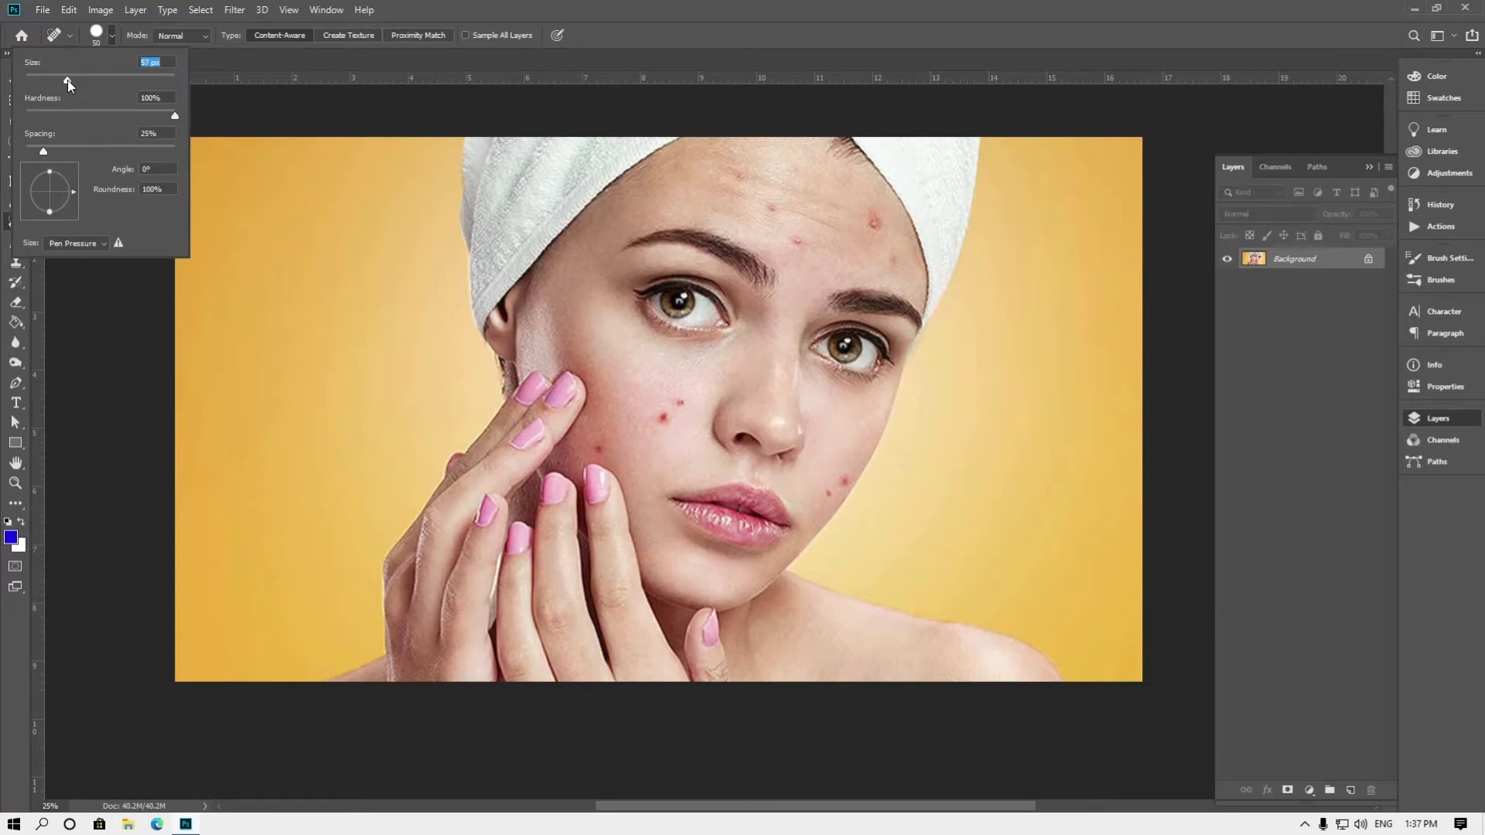
{"action": "left_click", "coordinate": [113, 36]}
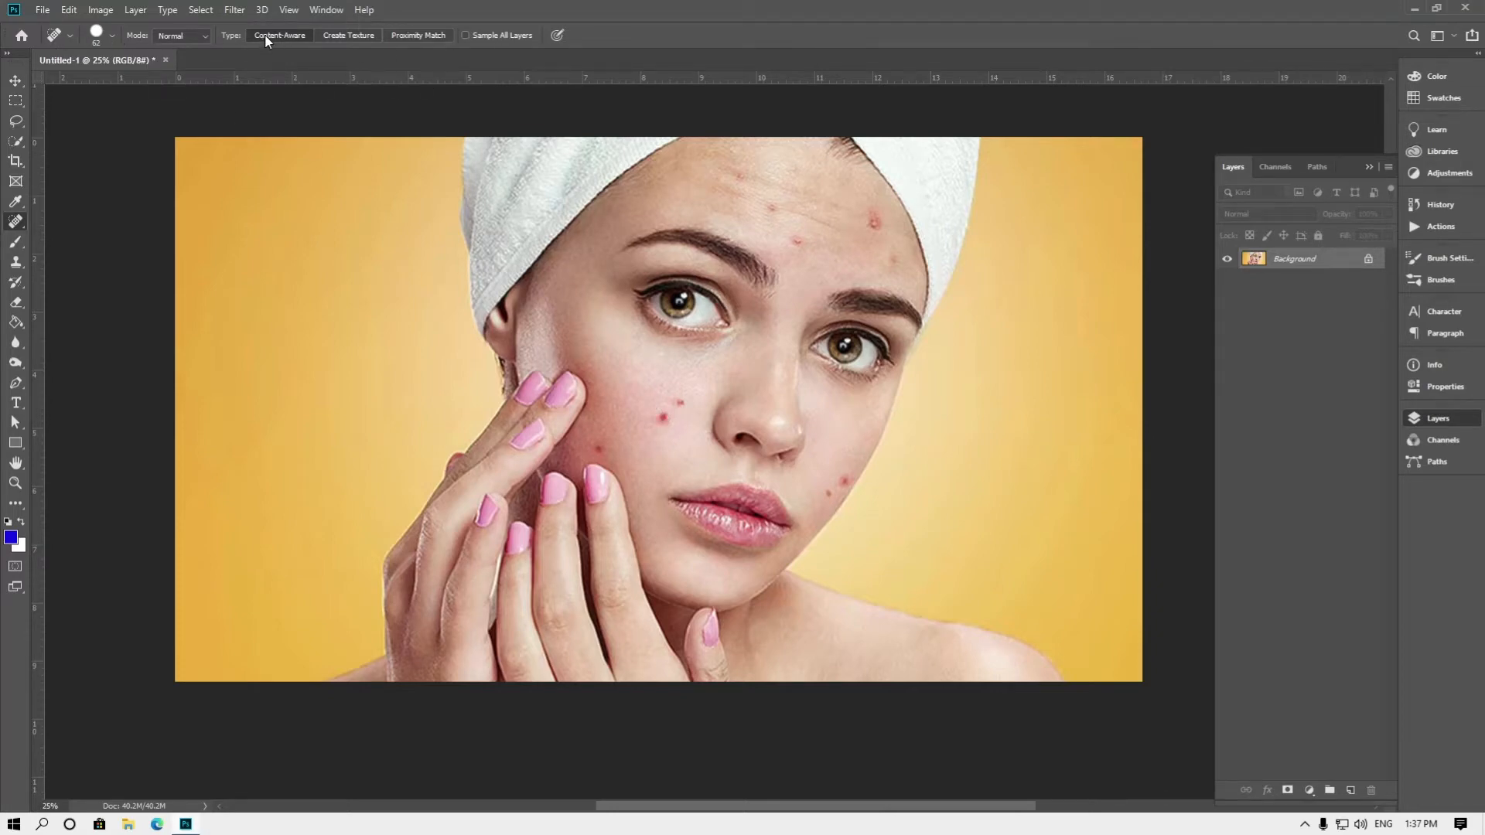
{"action": "left_click", "coordinate": [428, 39]}
{"action": "left_click", "coordinate": [309, 35]}
Remove the red blemishes from the cheek next to the fingers with the Spot Healing Brush
{"action": "left_click", "coordinate": [663, 418]}
{"action": "left_click_drag", "start_coordinate": [664, 418], "coordinate": [667, 429]}
{"action": "left_click", "coordinate": [688, 463]}
{"action": "left_click", "coordinate": [656, 418]}
{"action": "left_click", "coordinate": [680, 402]}
{"action": "left_click", "coordinate": [599, 446]}
Remove the red spots above the nose bridge and on the right side of the forehead with an enlarged Healing Brush
{"action": "left_click_drag", "start_coordinate": [17, 226], "coordinate": [68, 240]}
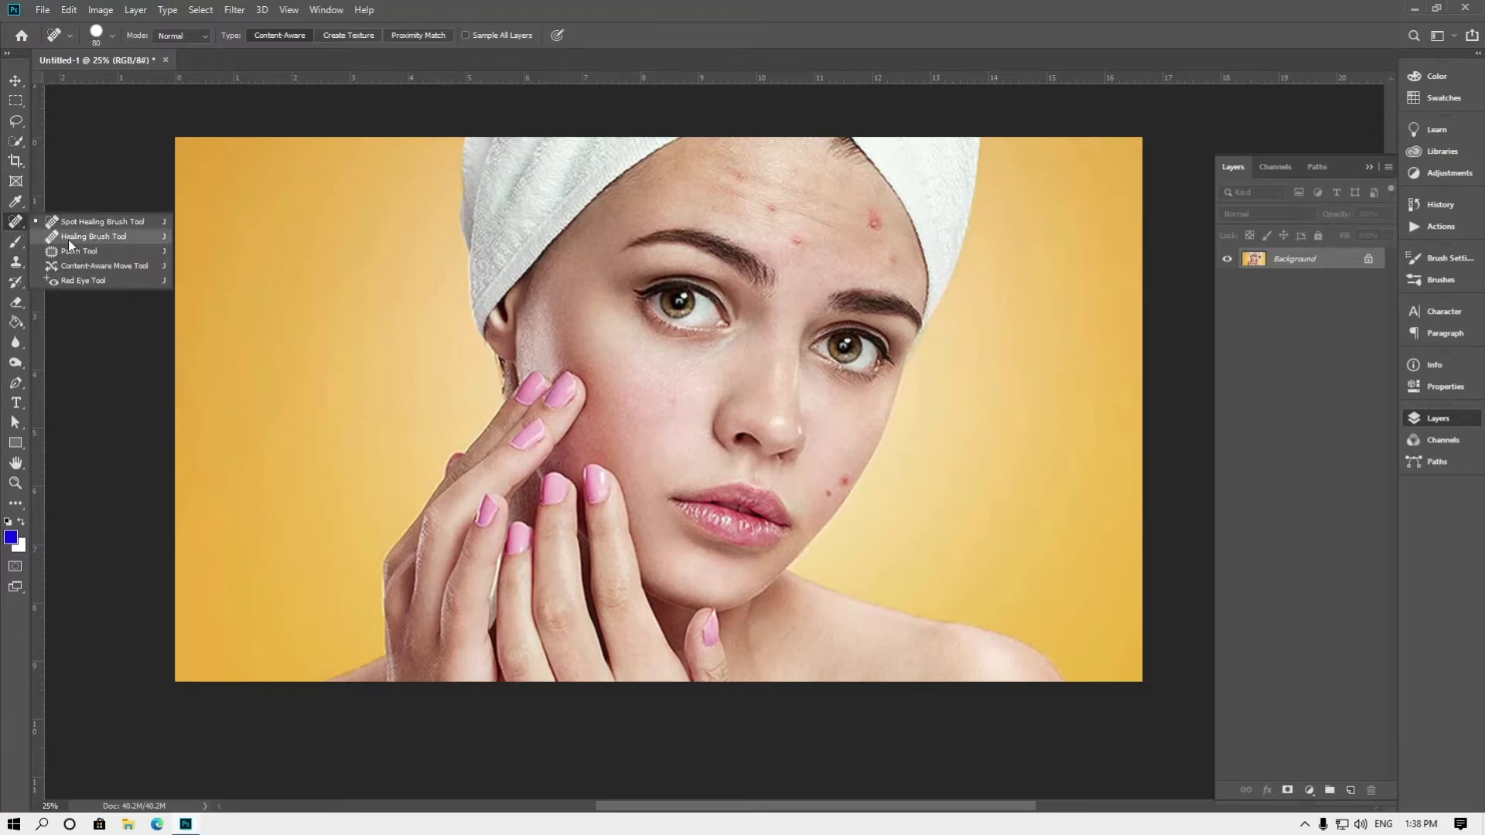
{"action": "left_click", "coordinate": [68, 238]}
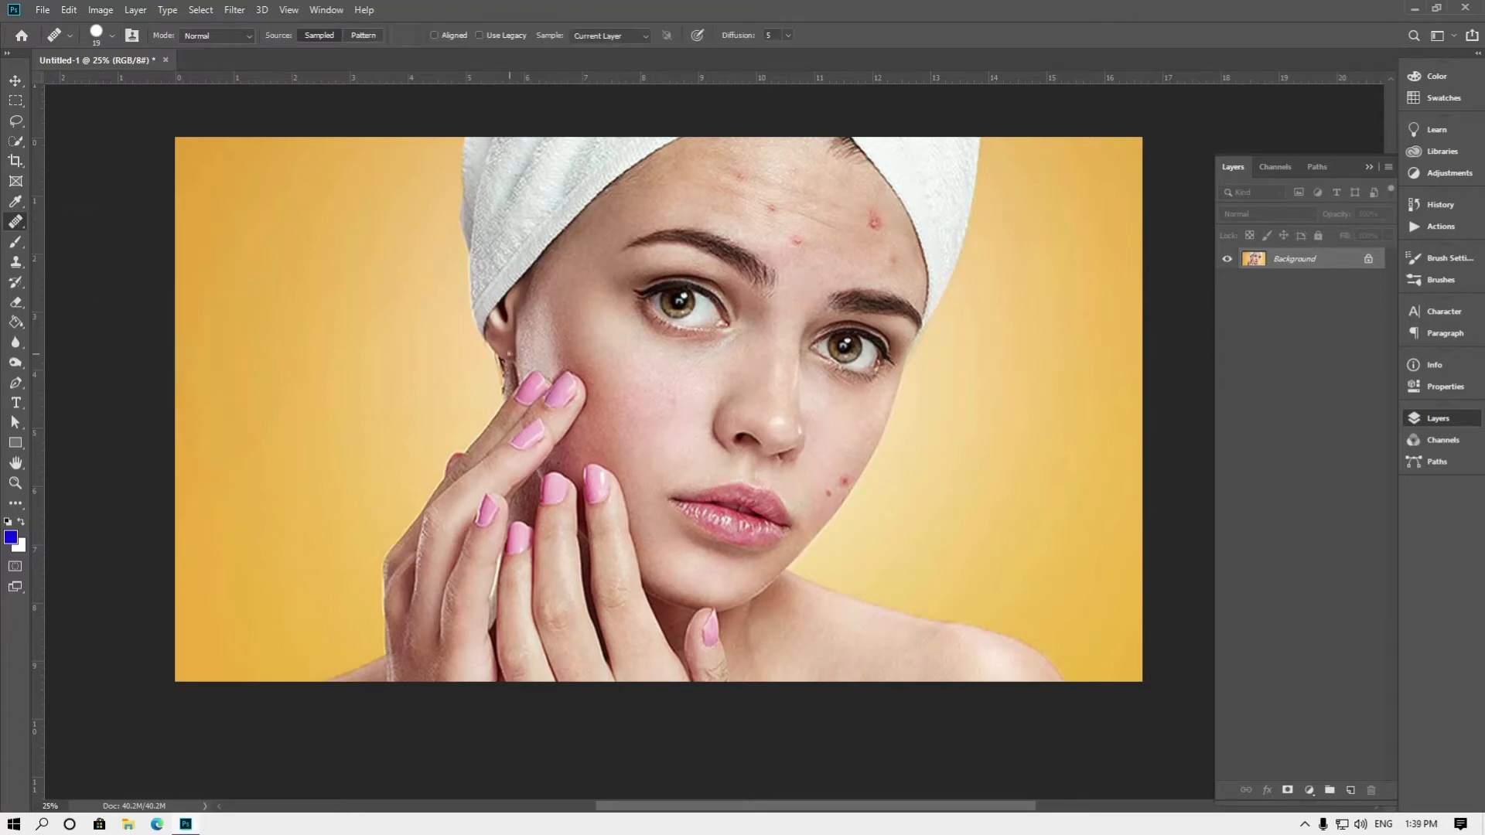
{"action": "key", "text": "bracketright"}
{"action": "key", "text": "bracketright"}
{"action": "key", "text": "bracketright"}
{"action": "key", "text": "bracketright"}
{"action": "key", "text": "bracketright"}
{"action": "key", "text": "bracketright"}
{"action": "key", "text": "bracketright"}
{"action": "key", "text": "bracketright"}
{"action": "left_click", "coordinate": [796, 246]}
{"action": "key", "text": "ctrl+z"}
{"action": "left_click", "coordinate": [781, 291]}
{"action": "left_click", "coordinate": [822, 260], "text": "alt"}
{"action": "left_click", "coordinate": [874, 223]}
Replace the spot in the middle of the forehead with clean skin using the Patch Tool, and clear the selection
{"action": "right_click", "coordinate": [14, 223]}
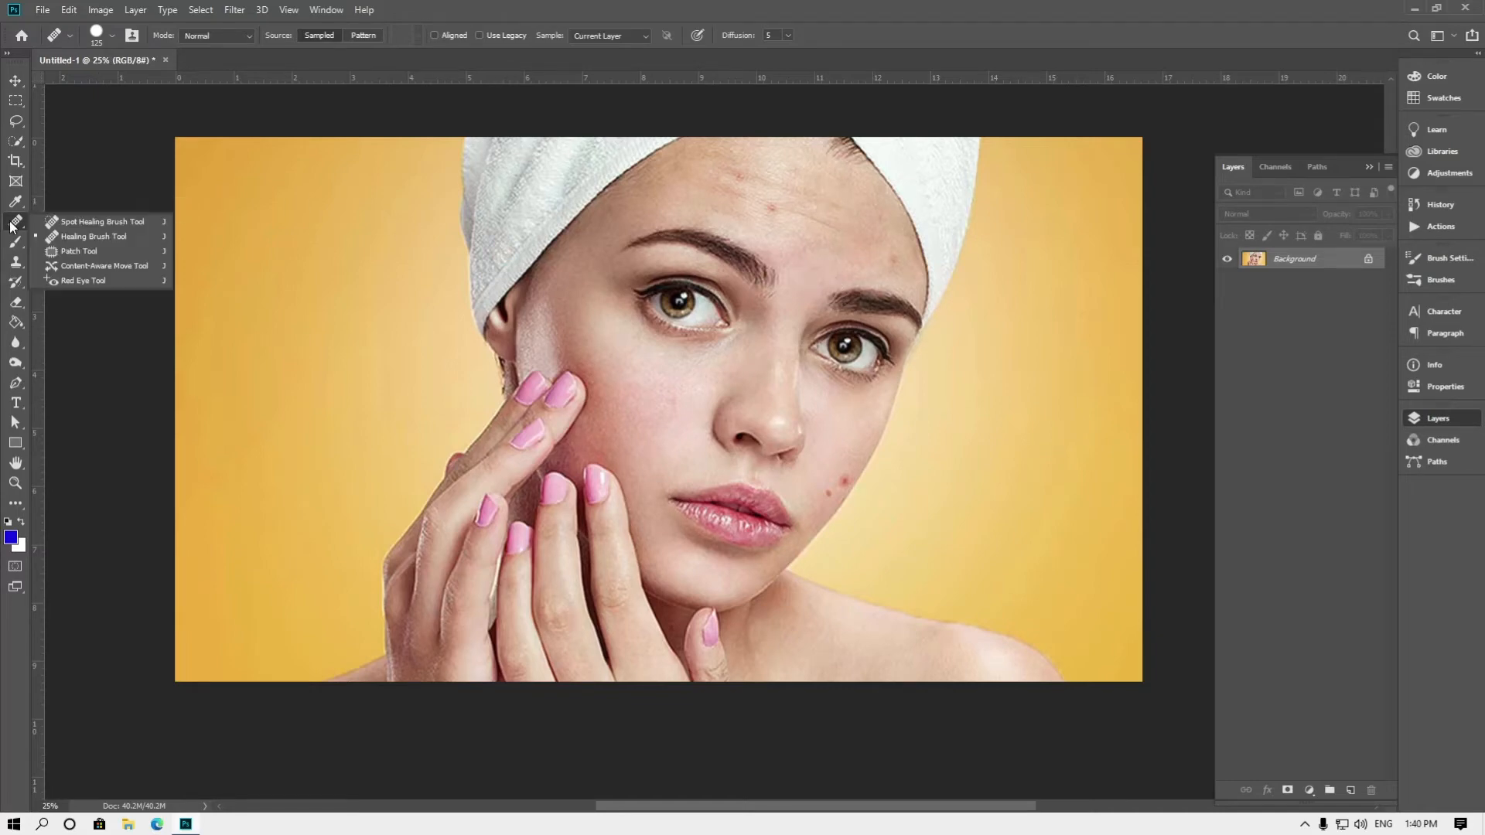
{"action": "left_click", "coordinate": [84, 251]}
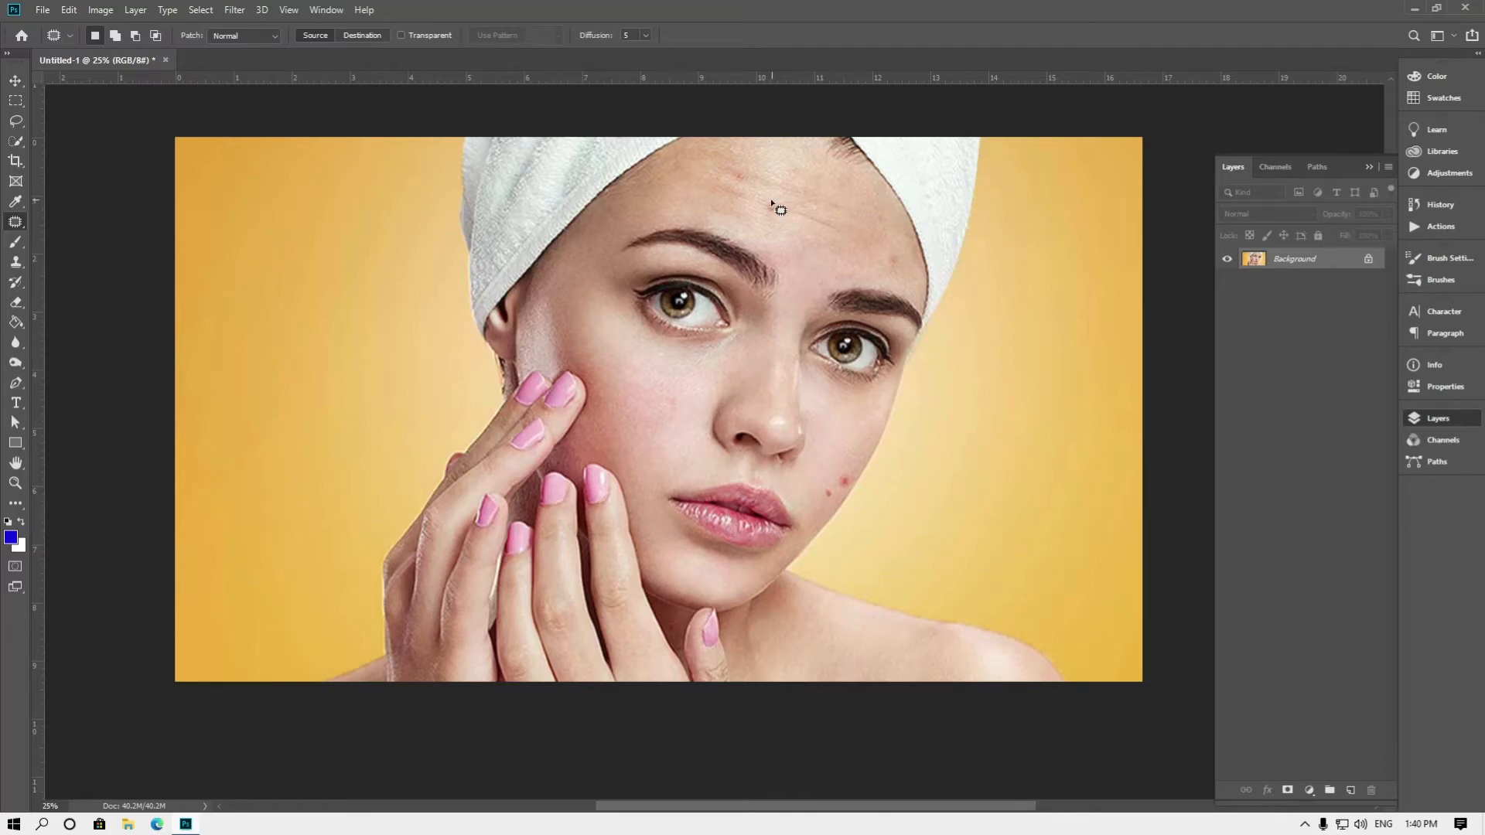
{"action": "mouse_move", "coordinate": [763, 202]}
{"action": "left_mouse_down"}
{"action": "mouse_move", "coordinate": [771, 225]}
{"action": "mouse_move", "coordinate": [788, 200]}
{"action": "mouse_move", "coordinate": [763, 203]}
{"action": "left_mouse_up"}
{"action": "left_click_drag", "start_coordinate": [791, 227], "coordinate": [850, 248]}
{"action": "left_click", "coordinate": [203, 17]}
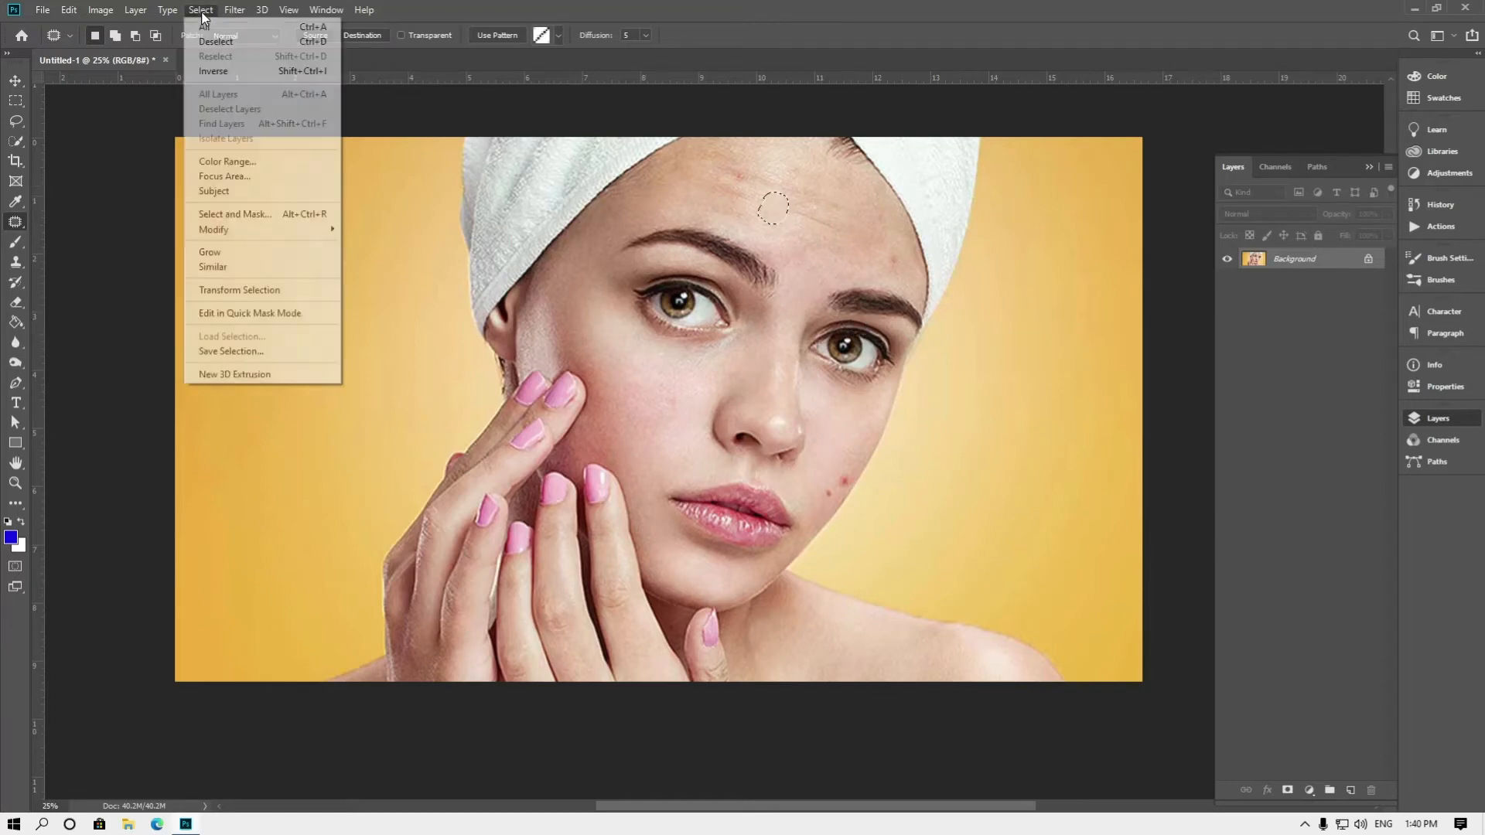
{"action": "left_click", "coordinate": [205, 41]}
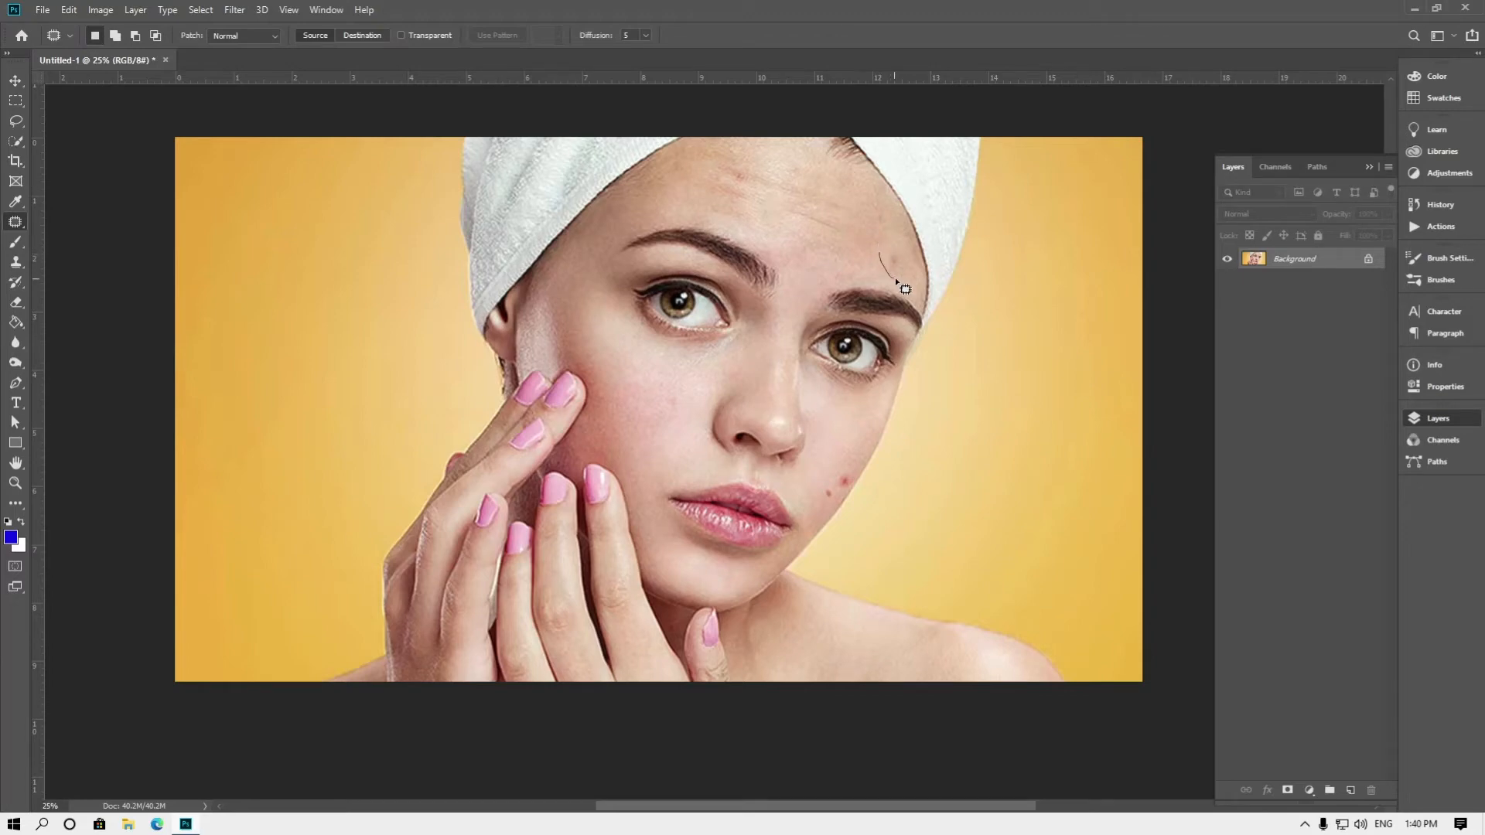
Patch the spot above the right-hand eyebrow and the reddish mark on the upper forehead with clean skin, deselecting after each
{"action": "left_click_drag", "start_coordinate": [881, 248], "coordinate": [882, 250]}
{"action": "left_click_drag", "start_coordinate": [877, 252], "coordinate": [786, 184]}
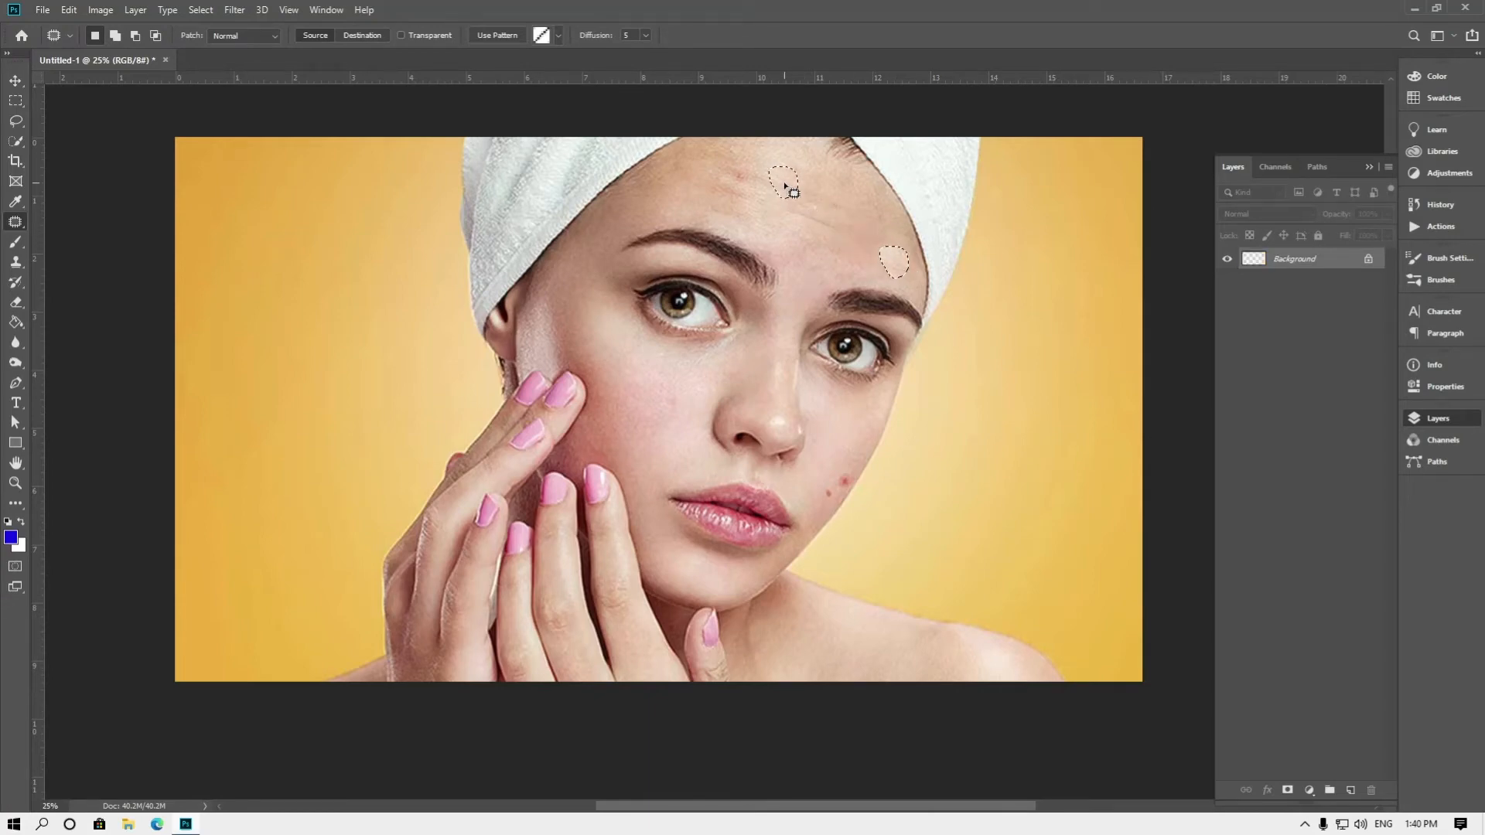
{"action": "key", "text": "ctrl+d"}
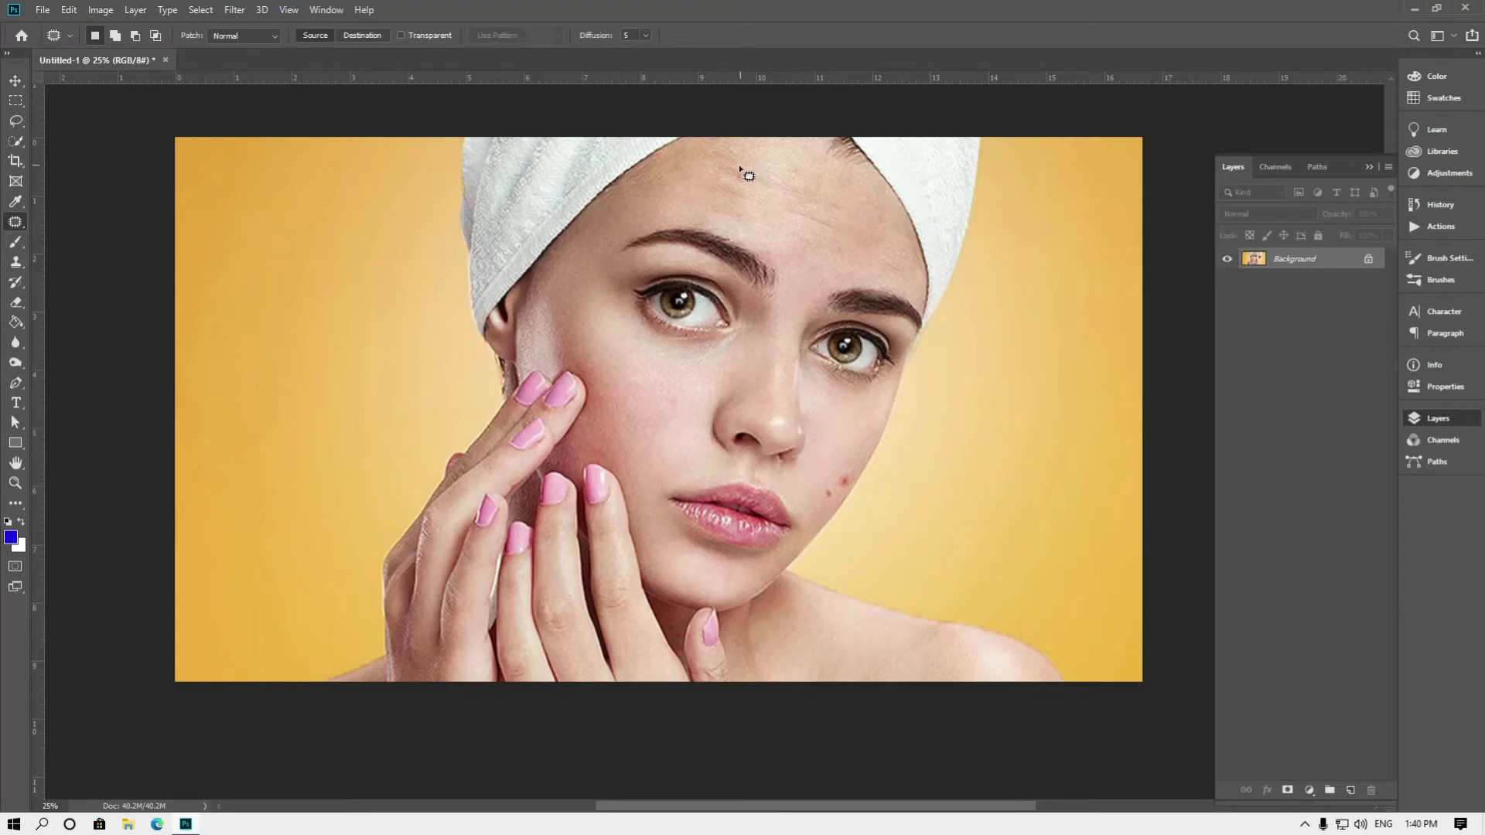
{"action": "left_click_drag", "start_coordinate": [733, 172], "coordinate": [796, 235]}
{"action": "key", "text": "ctrl+d"}
{"action": "right_click", "coordinate": [15, 222]}
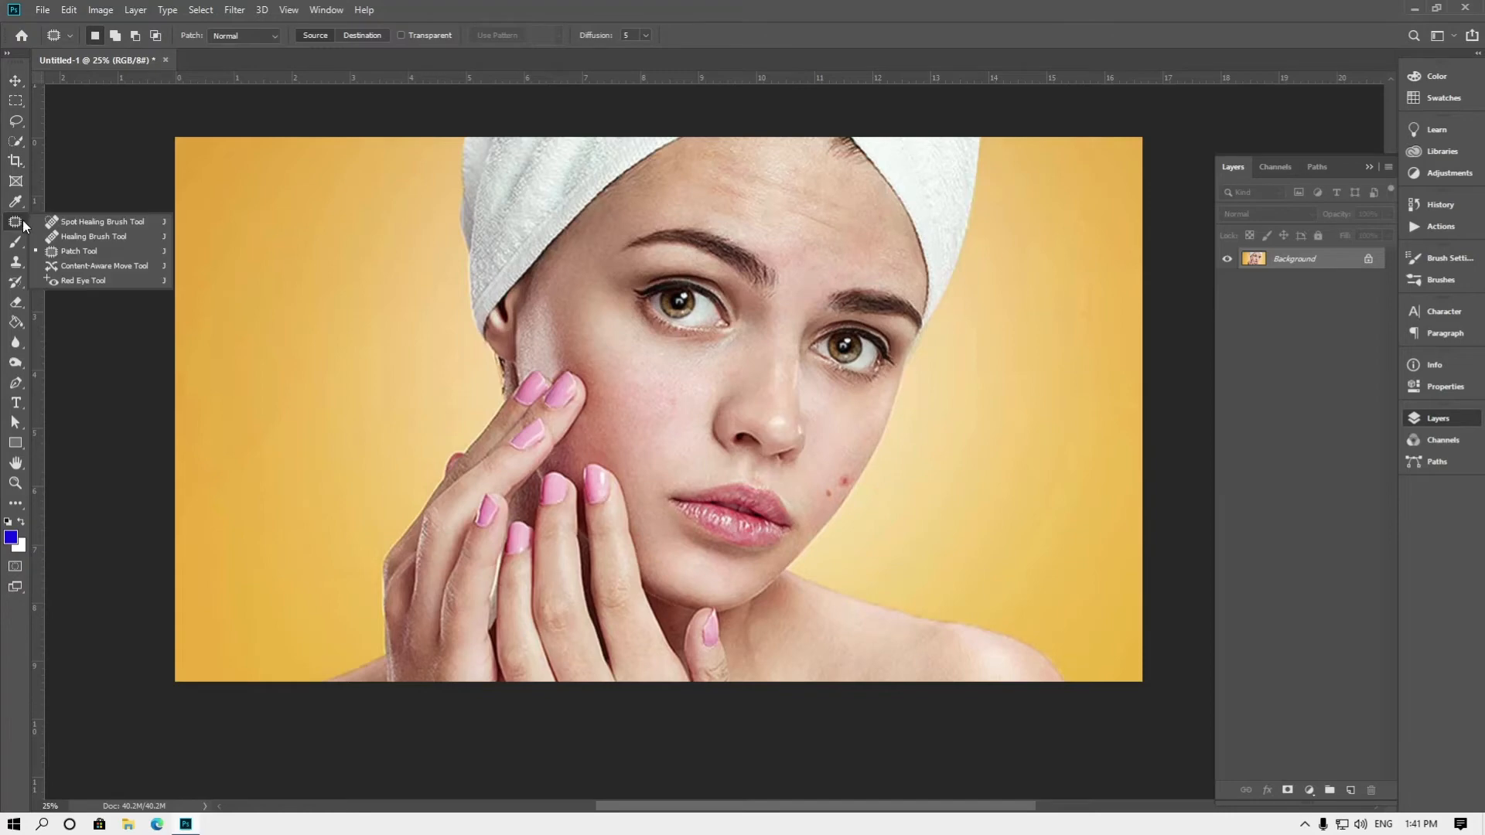
{"action": "left_click", "coordinate": [80, 252]}
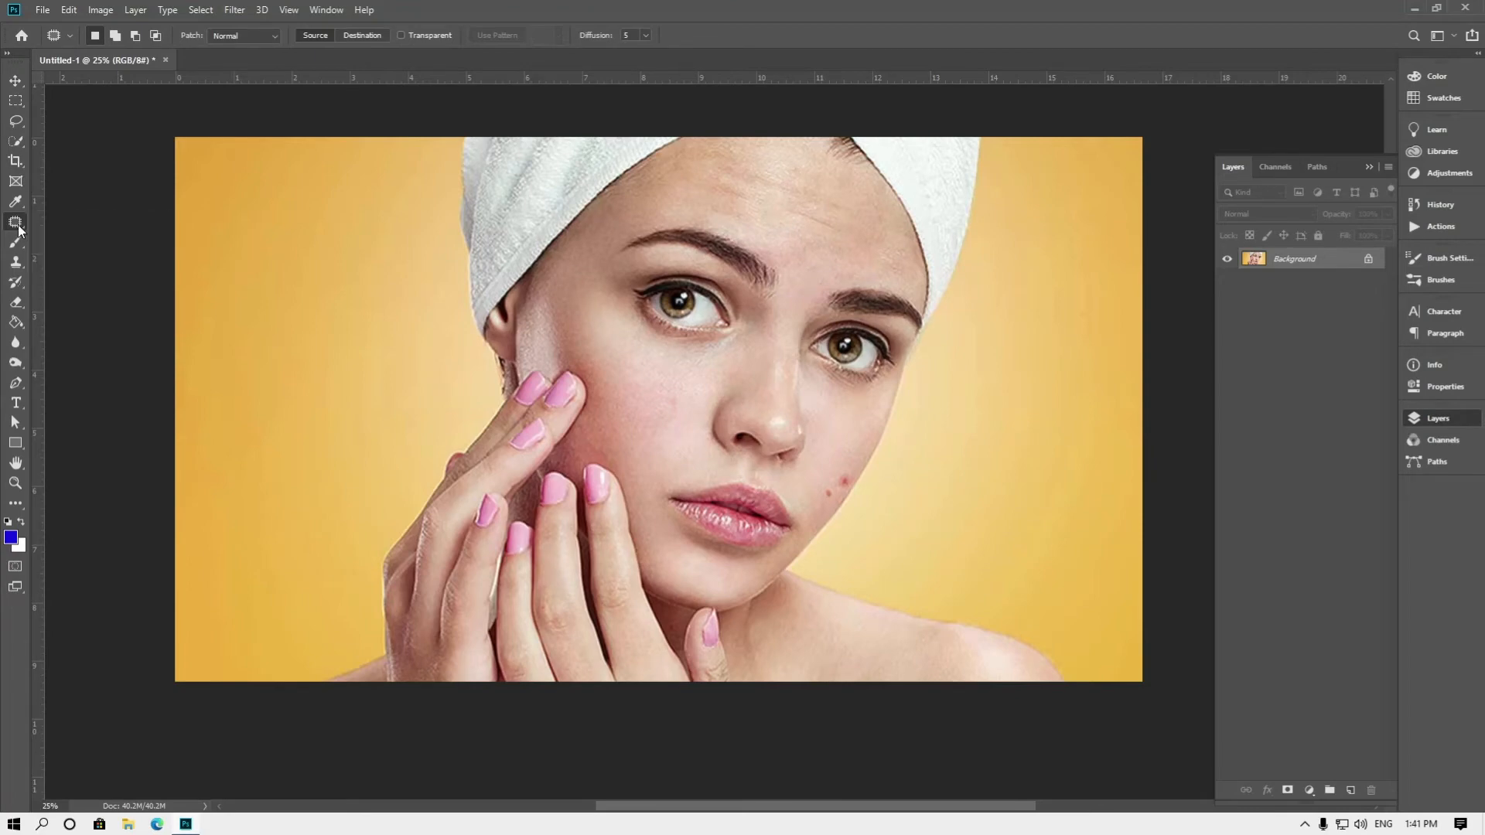
{"action": "left_click", "coordinate": [16, 266]}
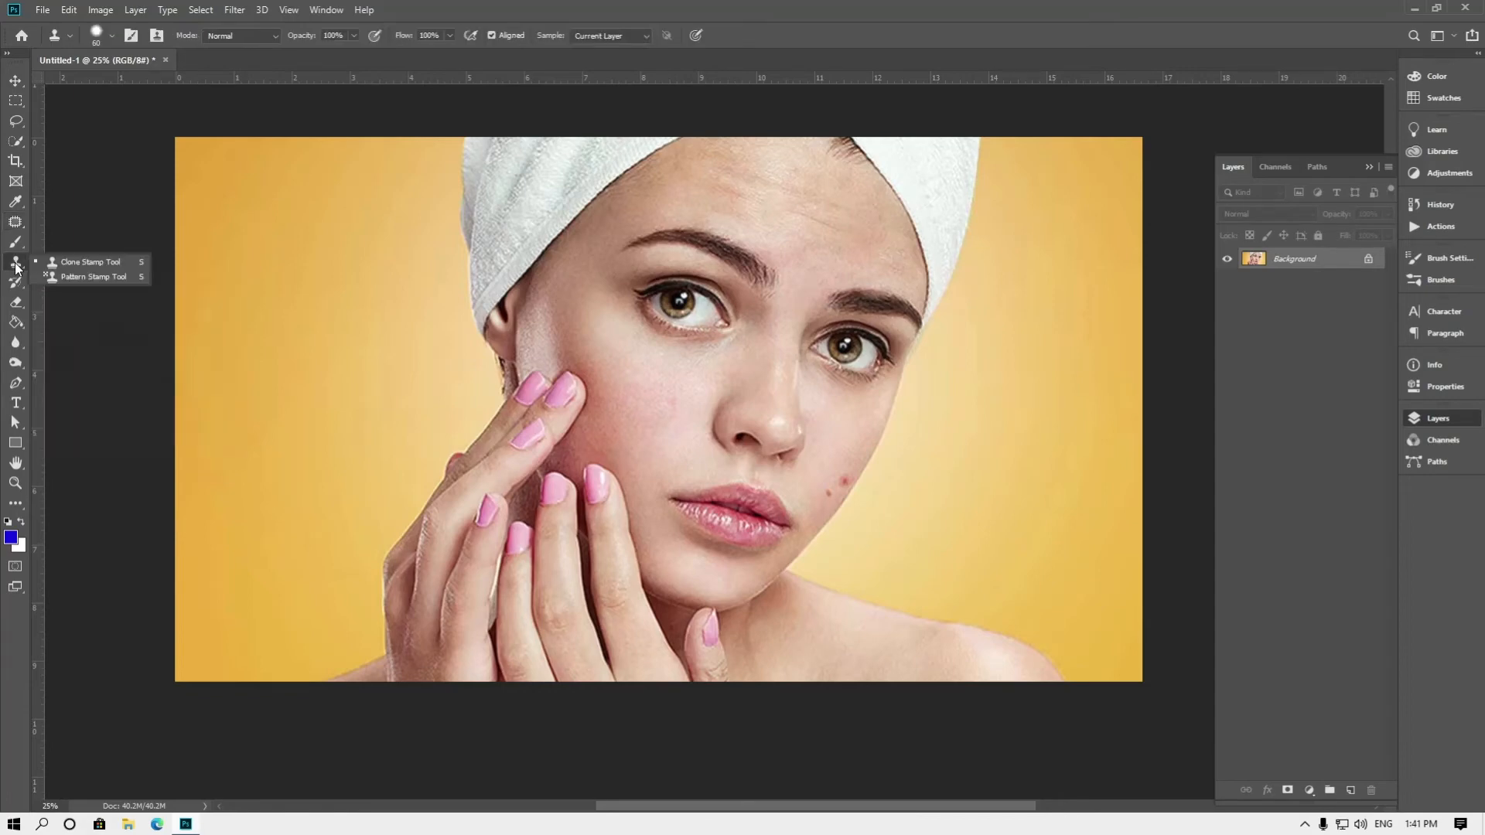
{"action": "left_click", "coordinate": [70, 261]}
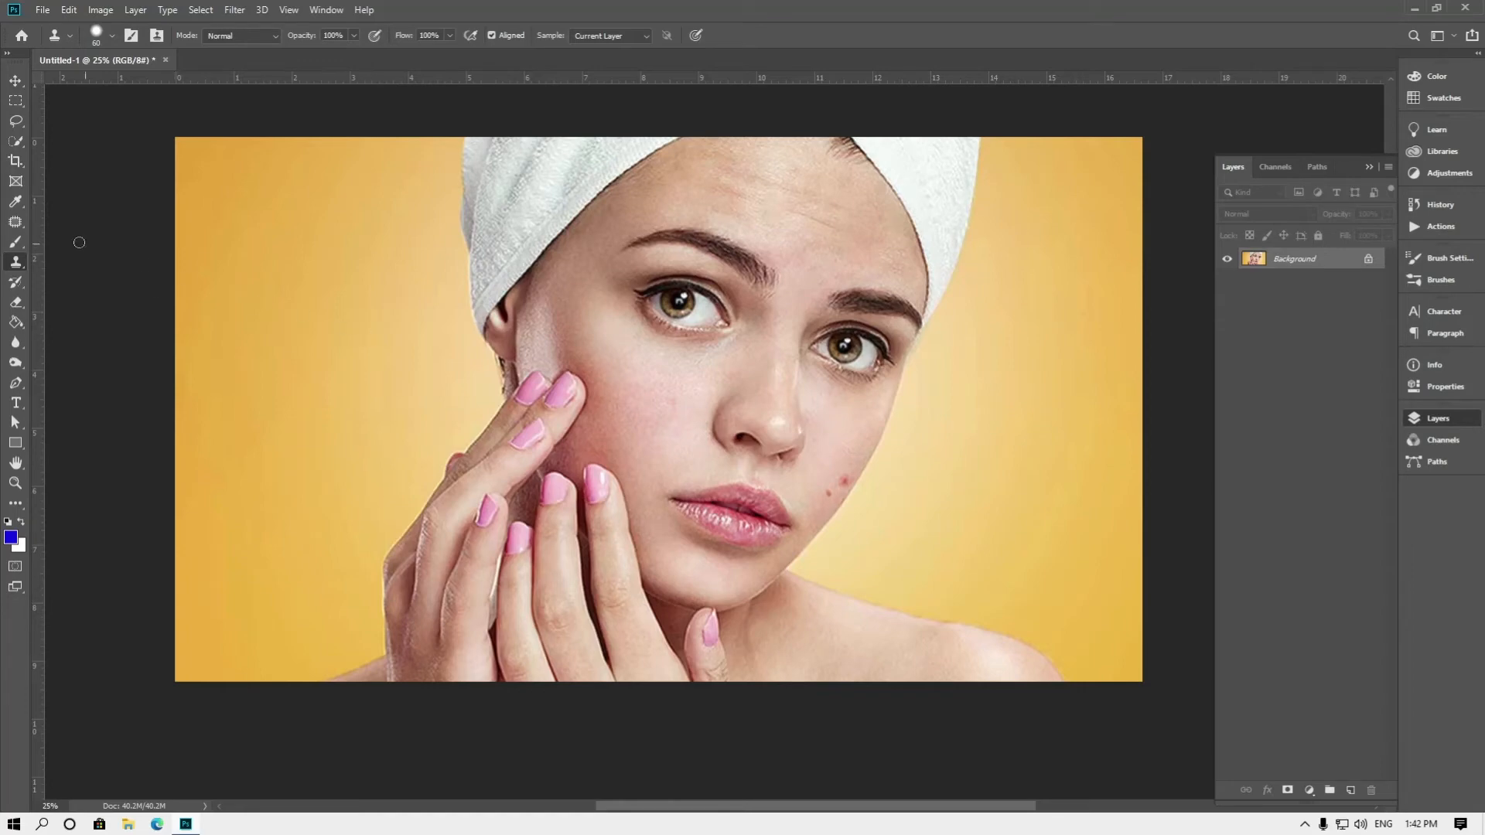
{"action": "left_click", "coordinate": [17, 222]}
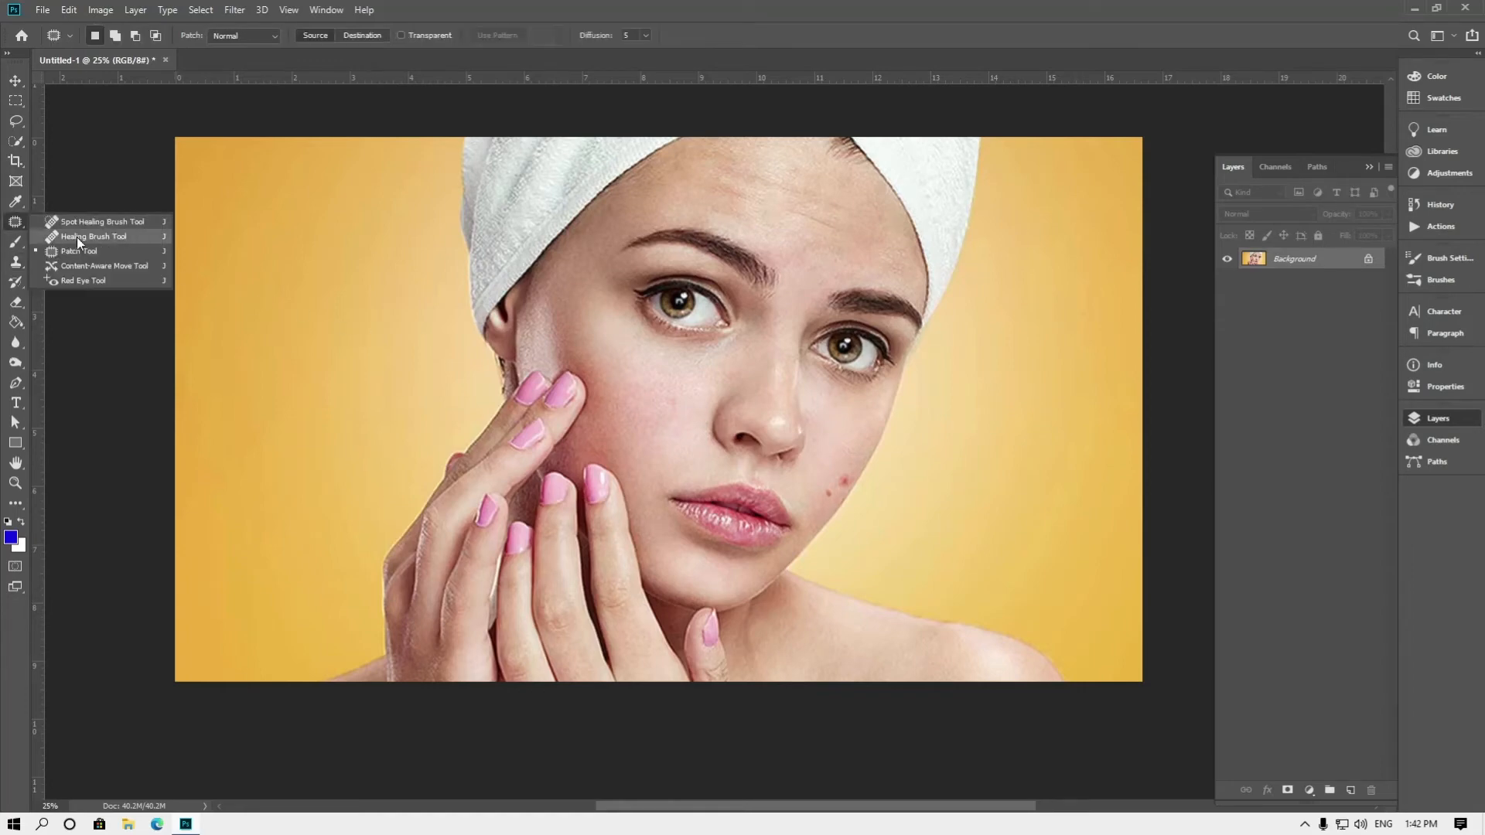
Try cloning the left-hand eye onto the yellow background beside the face with the Clone Stamp Tool, and undo the strokes
{"action": "left_click", "coordinate": [15, 265]}
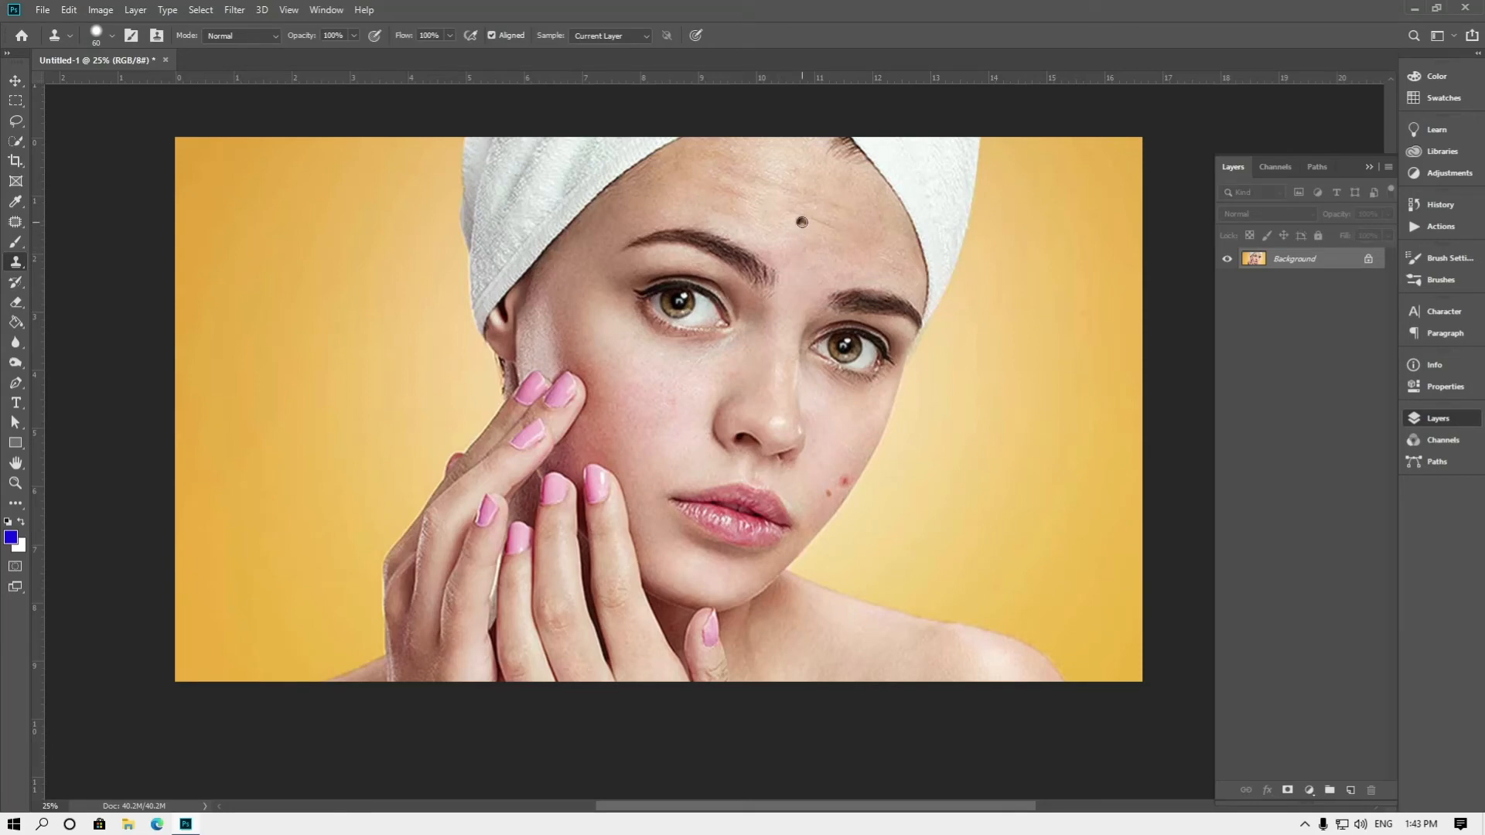
{"action": "left_click", "coordinate": [725, 284]}
{"action": "mouse_move", "coordinate": [1040, 406]}
{"action": "left_mouse_down"}
{"action": "mouse_move", "coordinate": [1002, 401]}
{"action": "mouse_move", "coordinate": [1070, 426]}
{"action": "left_mouse_up"}
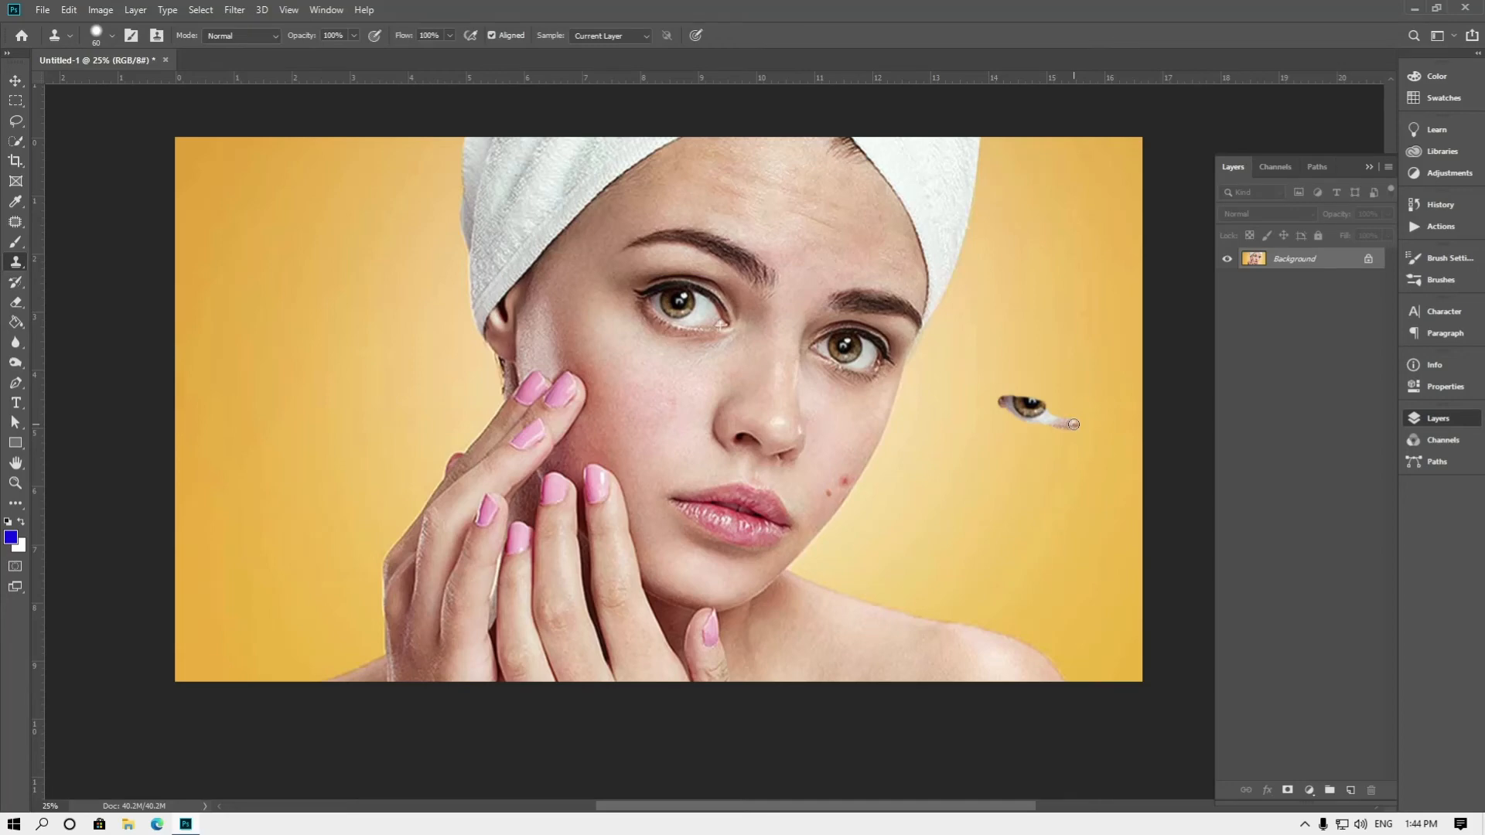
{"action": "left_click_drag", "start_coordinate": [1073, 423], "coordinate": [1040, 390]}
{"action": "mouse_move", "coordinate": [1040, 390]}
{"action": "left_mouse_down"}
{"action": "mouse_move", "coordinate": [996, 405]}
{"action": "mouse_move", "coordinate": [1038, 422]}
{"action": "left_mouse_up"}
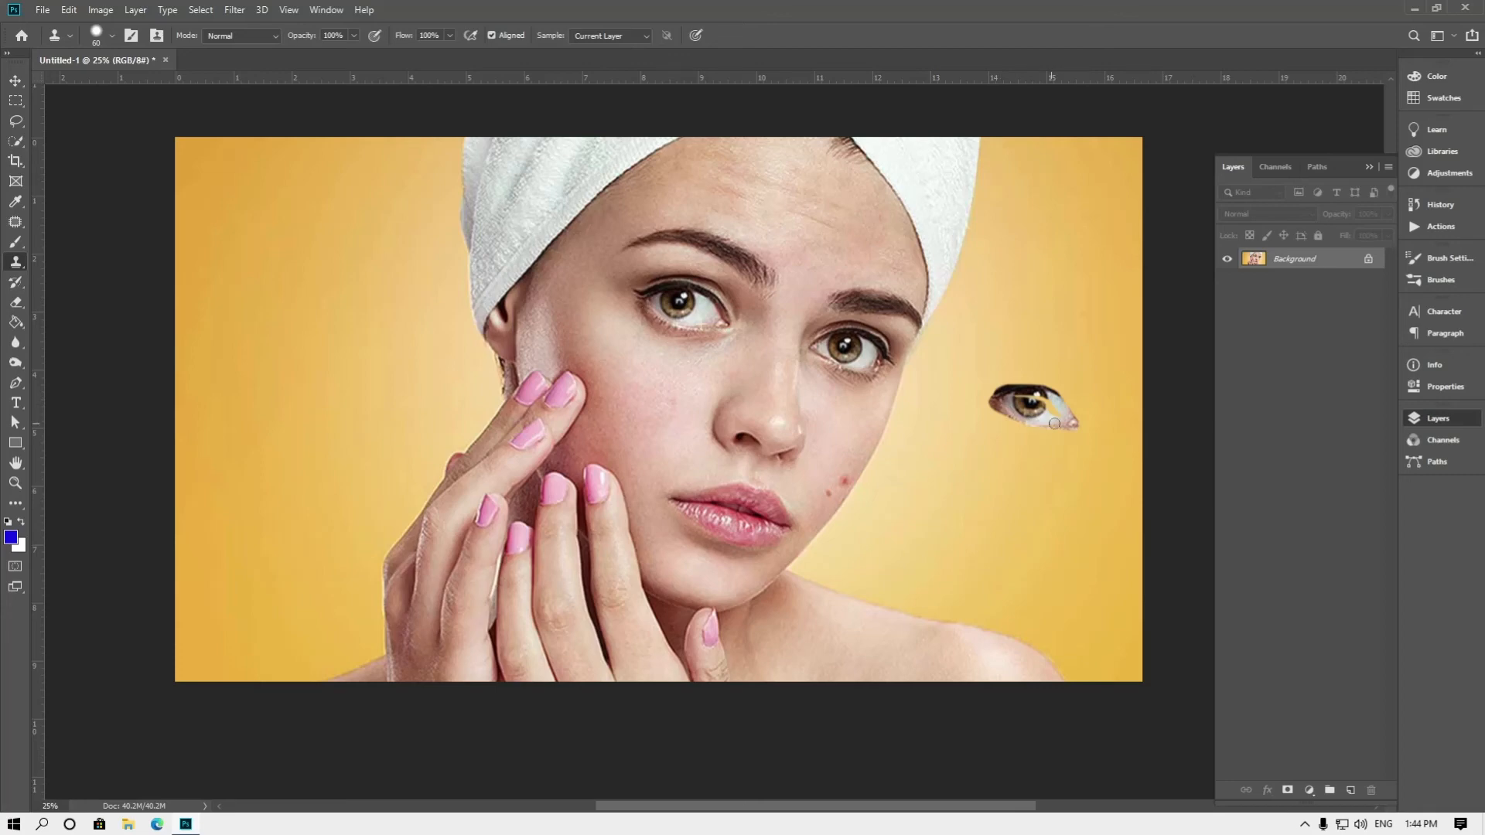
{"action": "mouse_move", "coordinate": [1053, 423]}
{"action": "left_mouse_down"}
{"action": "mouse_move", "coordinate": [1008, 401]}
{"action": "mouse_move", "coordinate": [1064, 404]}
{"action": "left_mouse_up"}
{"action": "left_click_drag", "start_coordinate": [1065, 404], "coordinate": [1077, 418]}
{"action": "key", "text": "ctrl+z"}
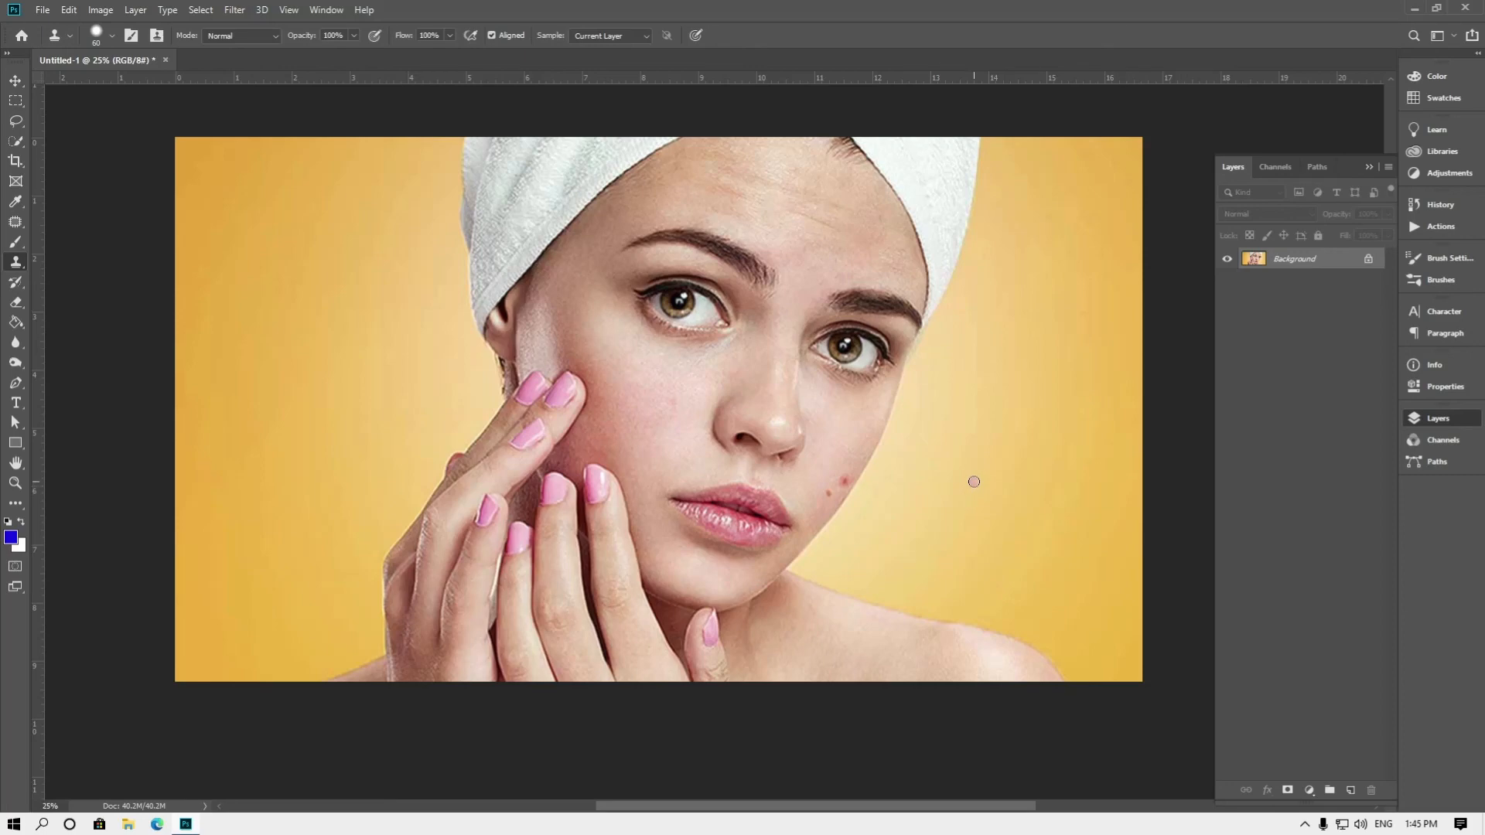
{"action": "left_click", "coordinate": [16, 223]}
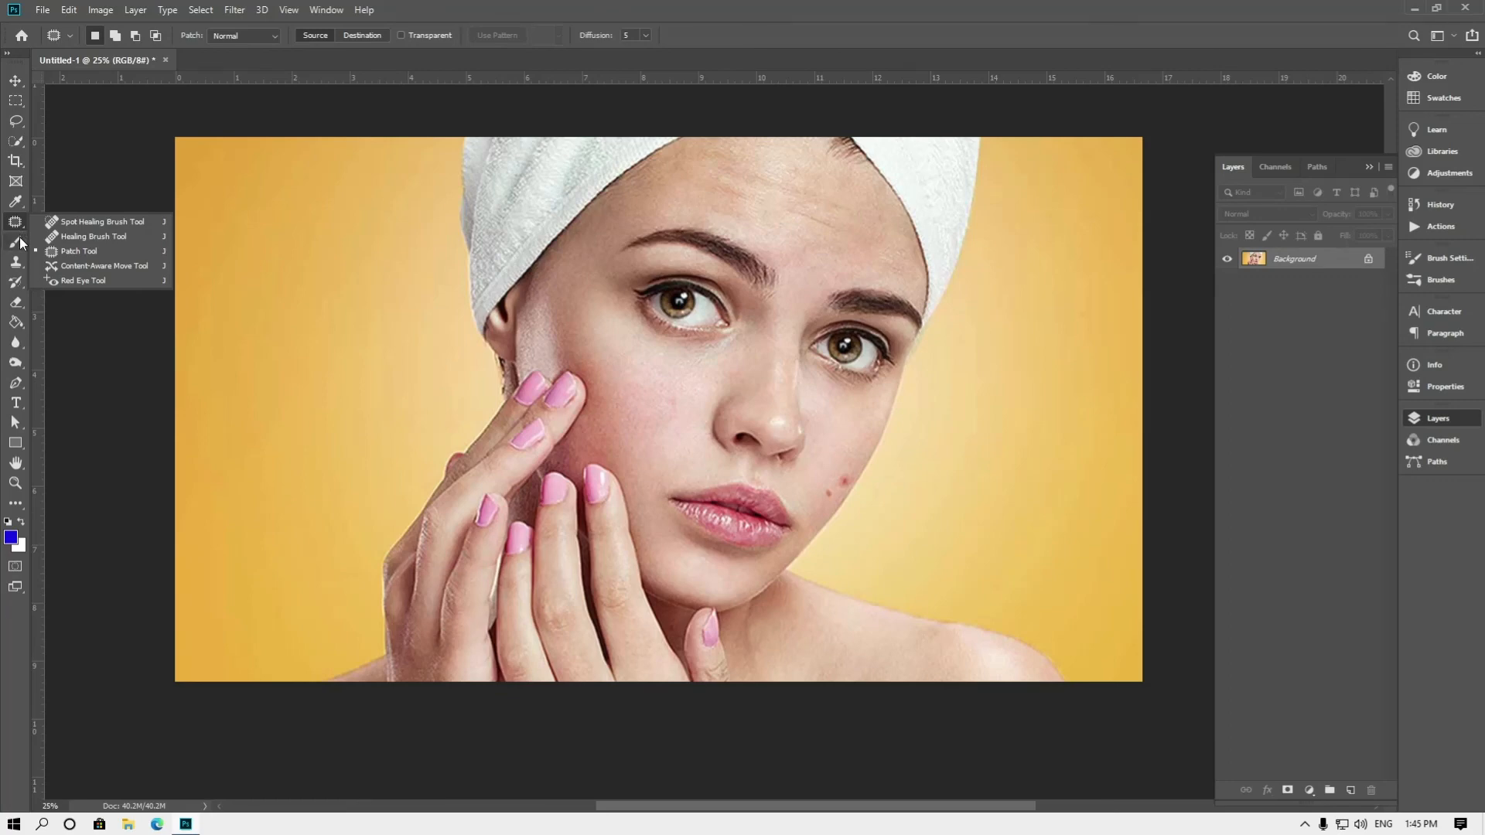
{"action": "left_click", "coordinate": [16, 222]}
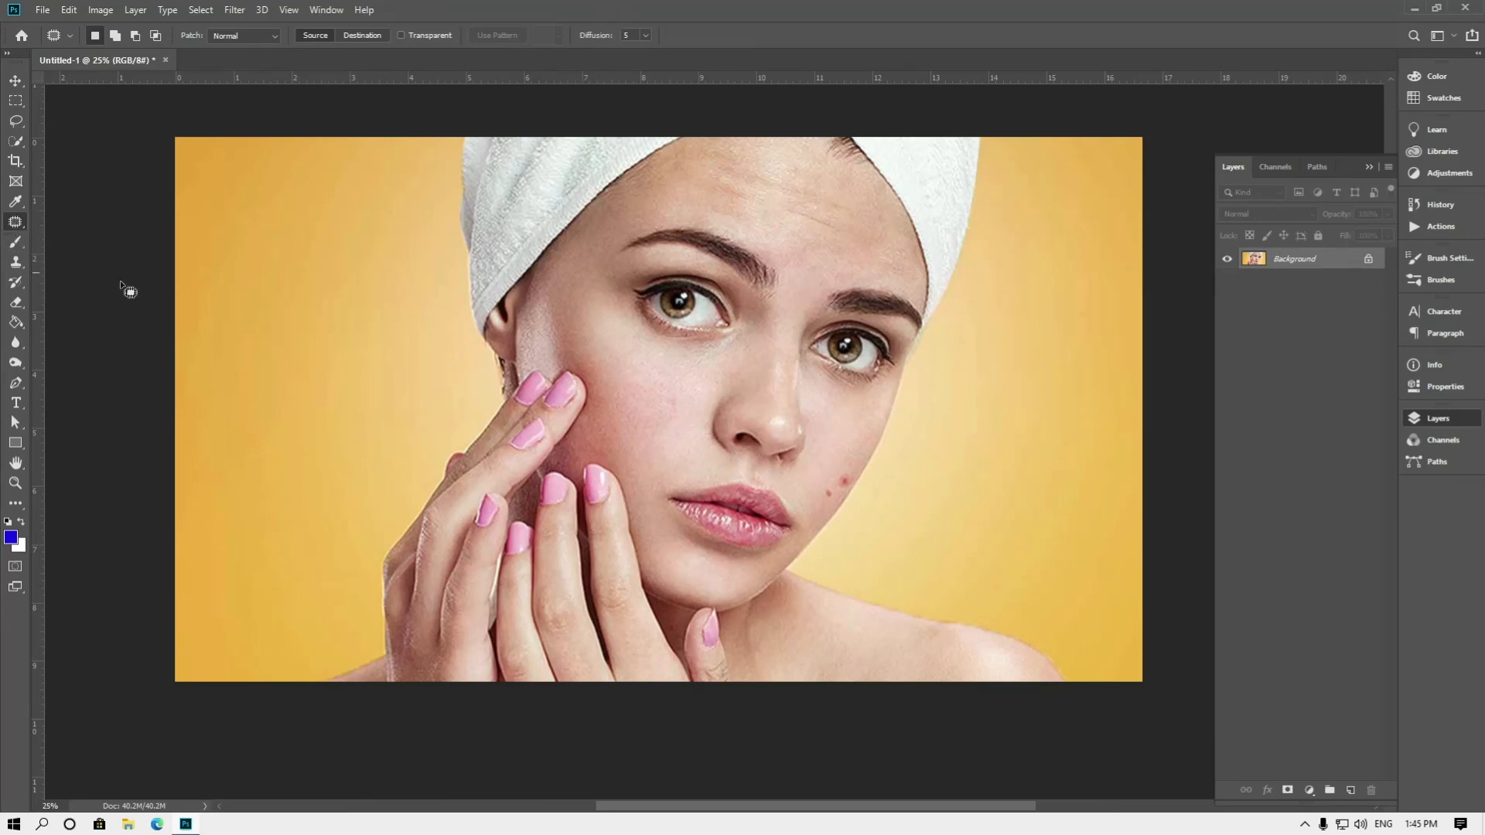